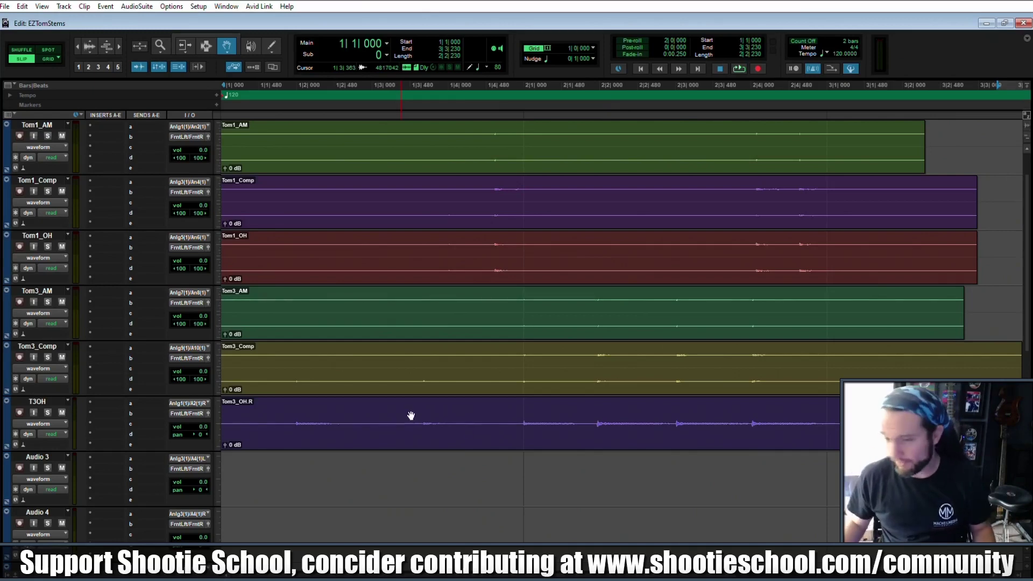
Move the stereo Tom3_Comp clip onto mono tracks Audio 3 and Audio 4, and delete the Audio 3 track holding the left channel
scroll(355, 363, down, 1)
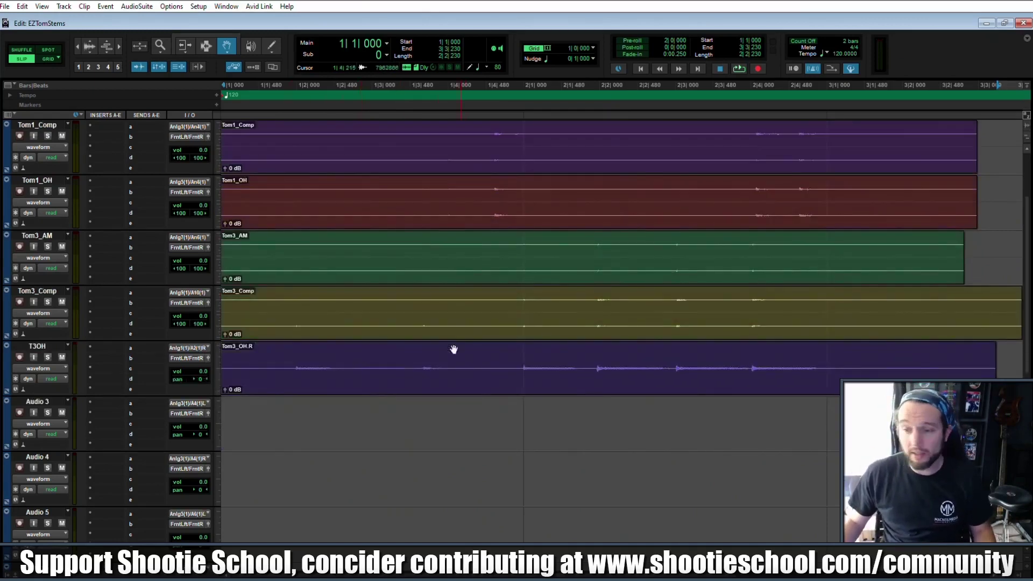
drag(291, 325, 286, 429)
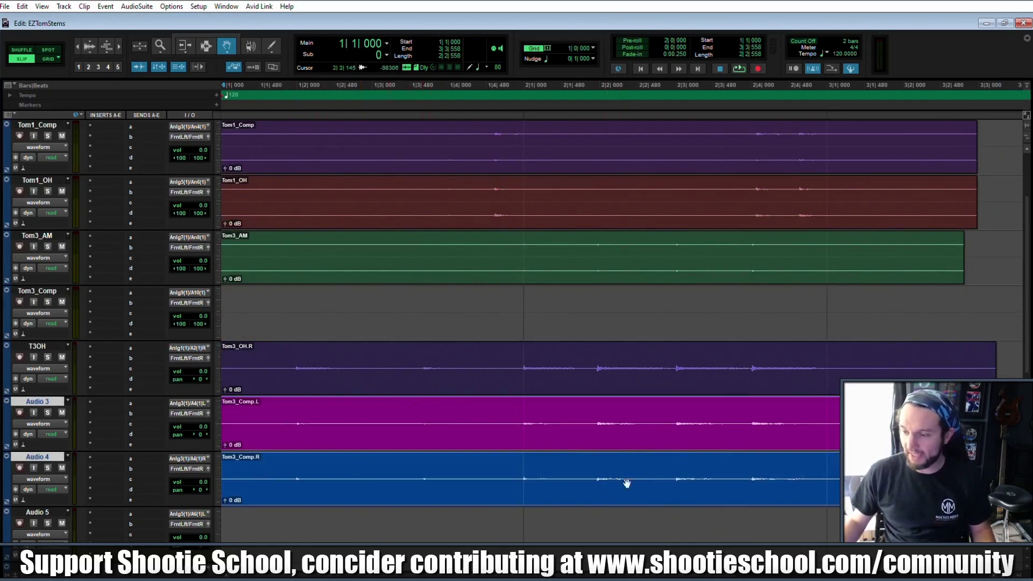
click(46, 347)
click(38, 407)
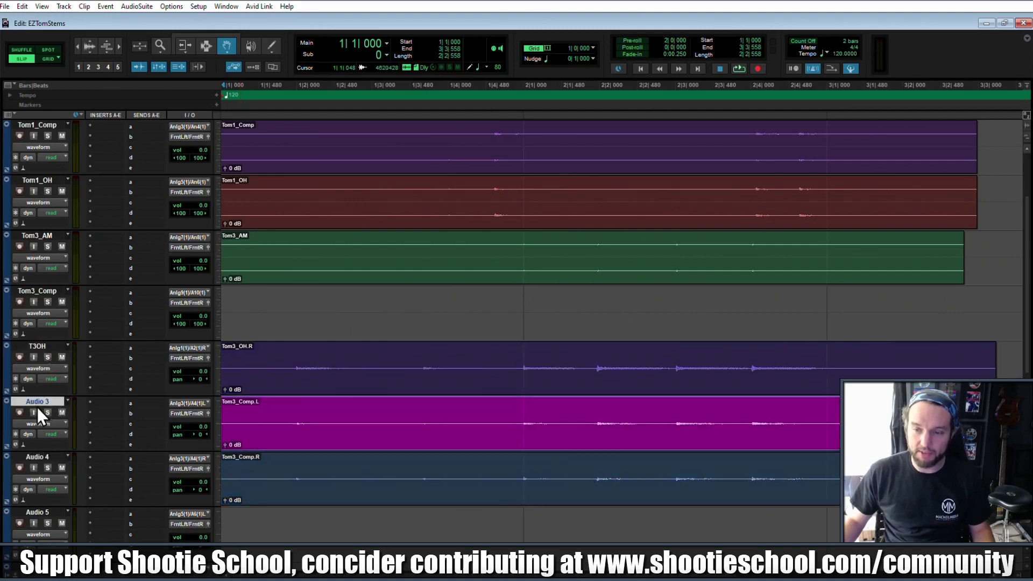
right_click(37, 403)
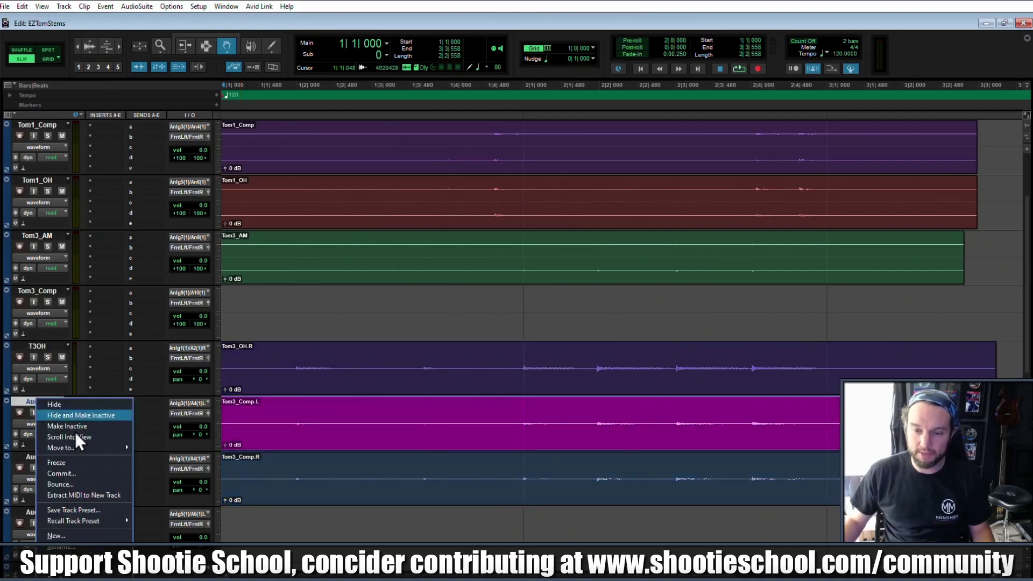
click(81, 571)
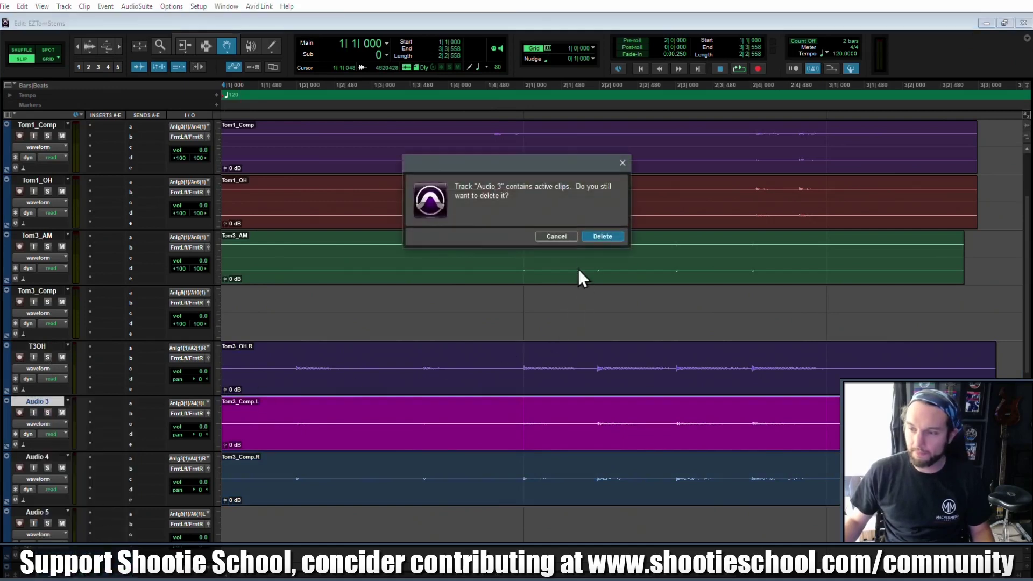
click(610, 237)
Rename the track holding Tom3_Comp.R as T3C and delete the emptied stereo Tom3_Comp track
double_click(45, 401)
text(T3C)
key(Return)
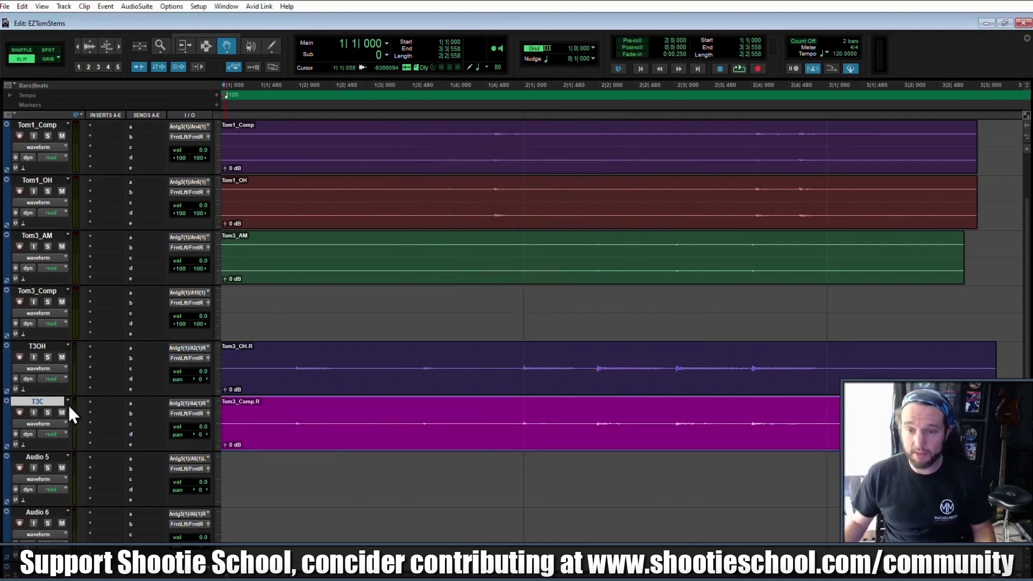
click(54, 292)
right_click(54, 291)
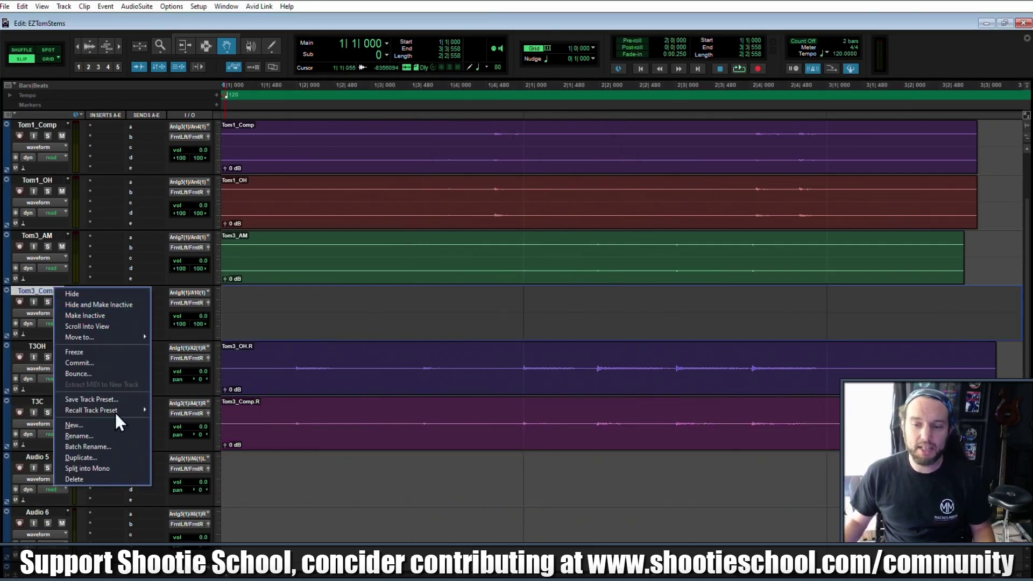
click(95, 482)
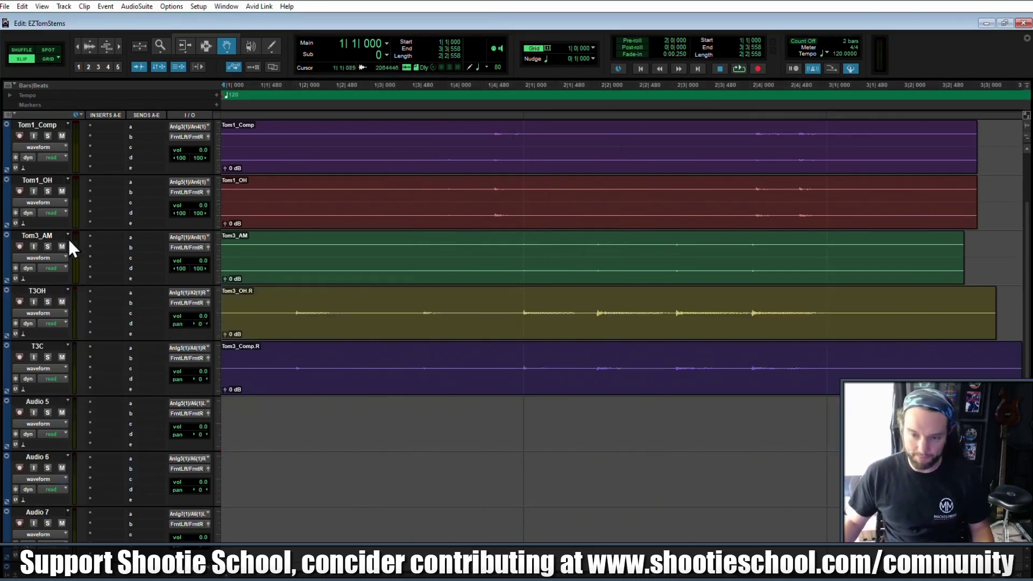
Move the stereo Tom3_AM clip onto mono tracks Audio 5 and Audio 6, and delete the left-channel track Audio 5
drag(267, 240, 334, 458)
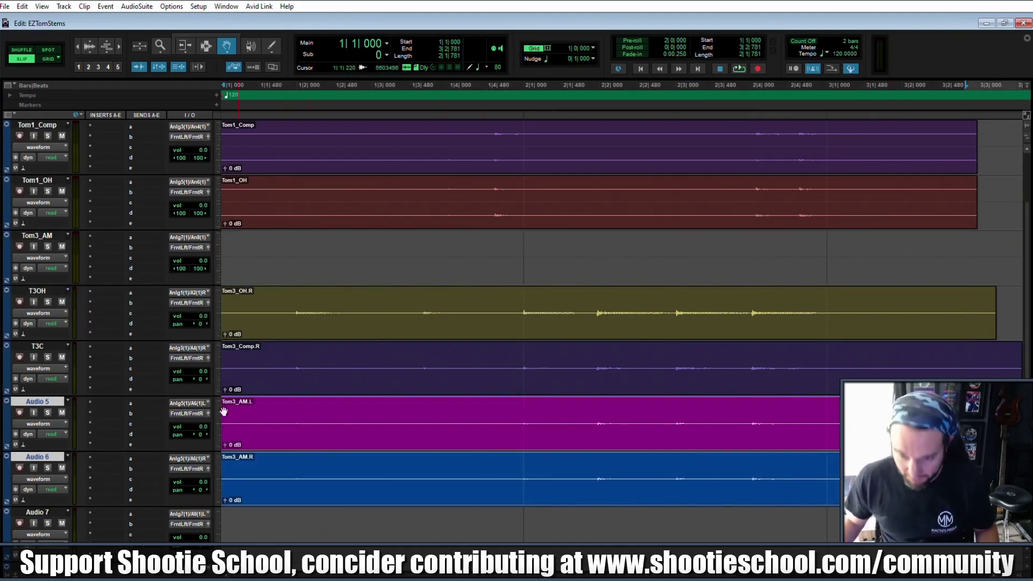
click(57, 347)
click(50, 405)
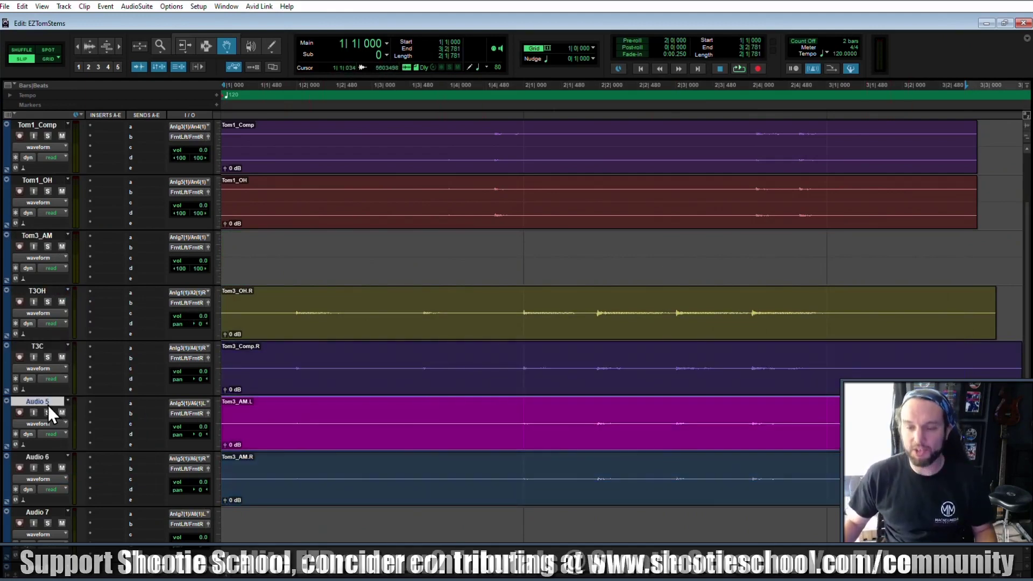
right_click(47, 405)
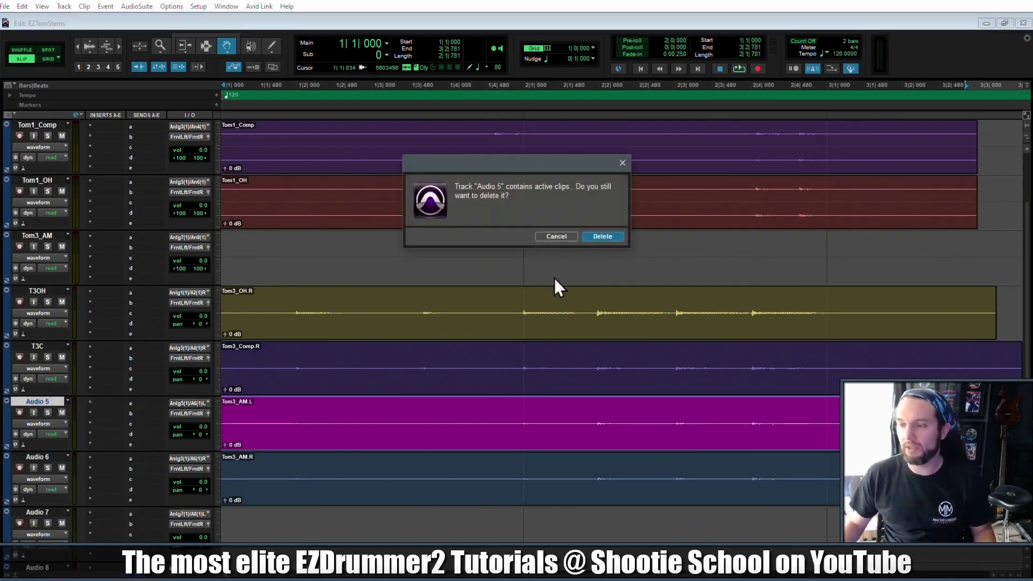
click(605, 238)
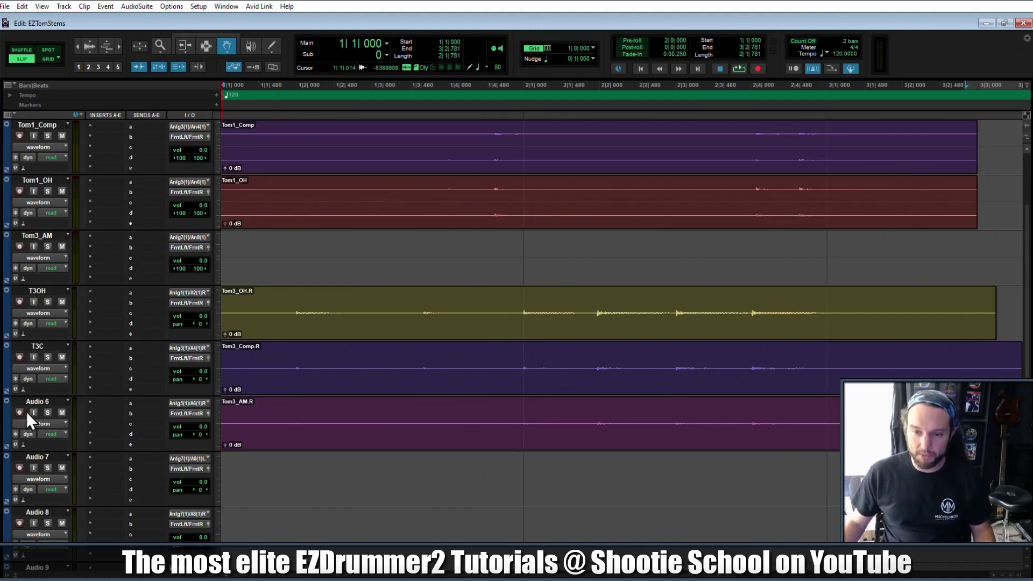
Rename the Audio 6 track as T3AM and delete the emptied stereo Tom3_AM track
double_click(47, 403)
text(T)
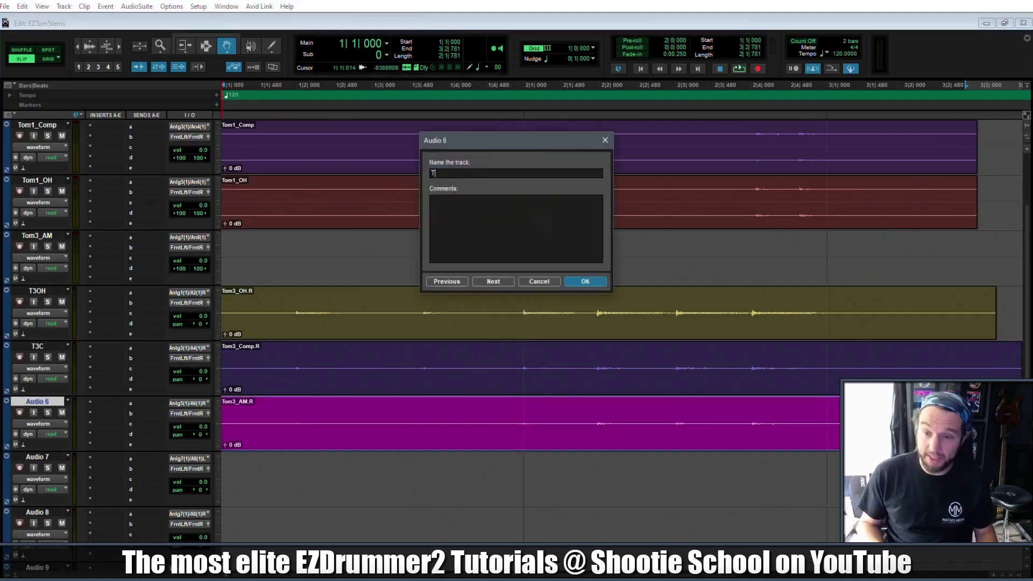
text(3AM)
key(Return)
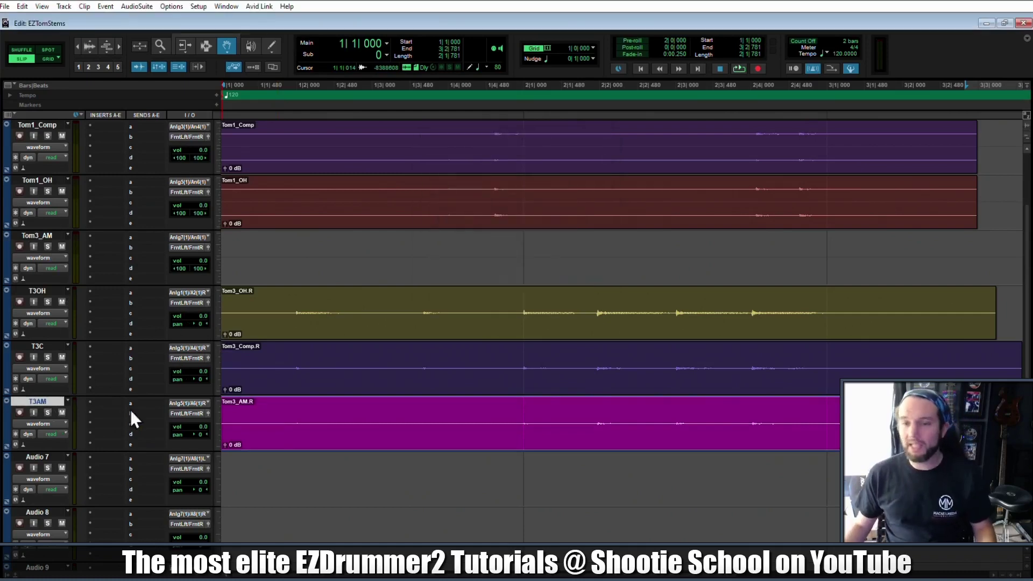
right_click(50, 234)
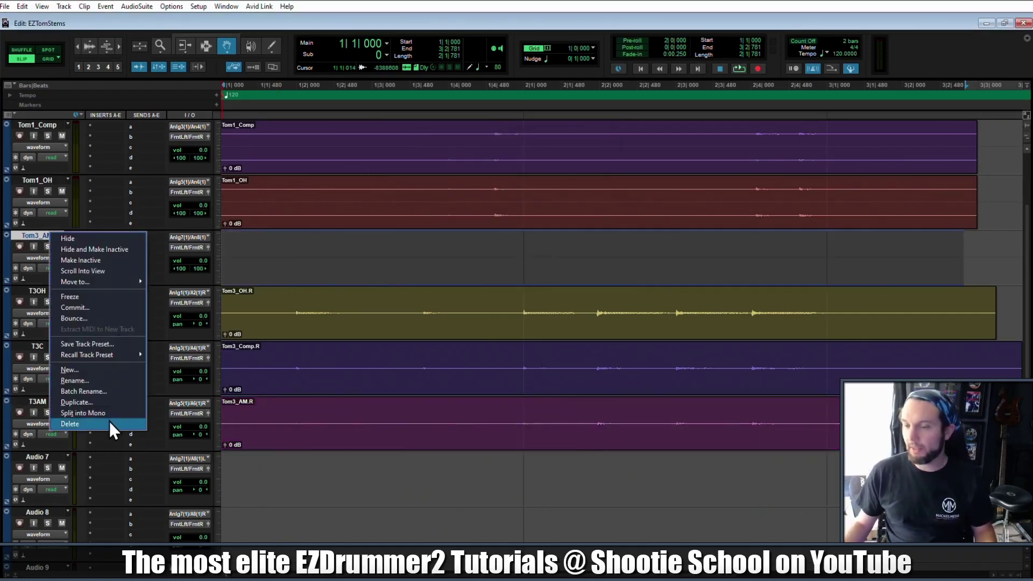
click(109, 422)
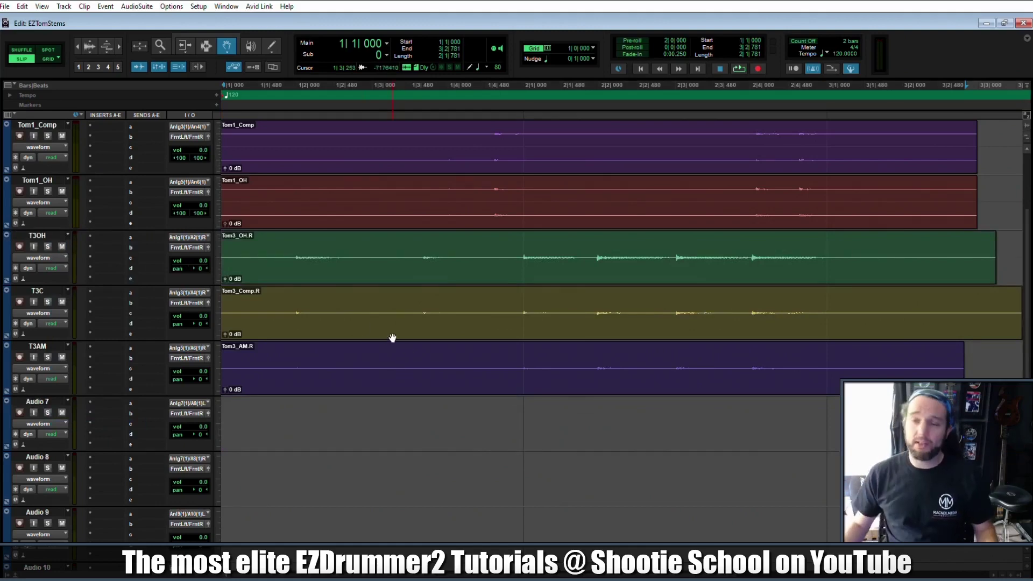
Delete the emptied stereo Tom1_Comp track
scroll(420, 385, up, 3)
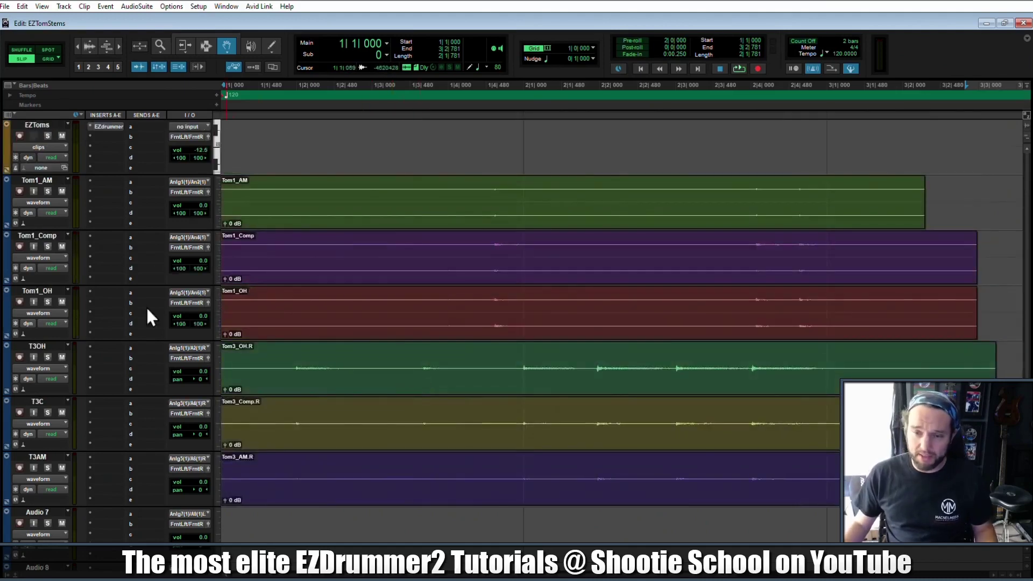
click(32, 291)
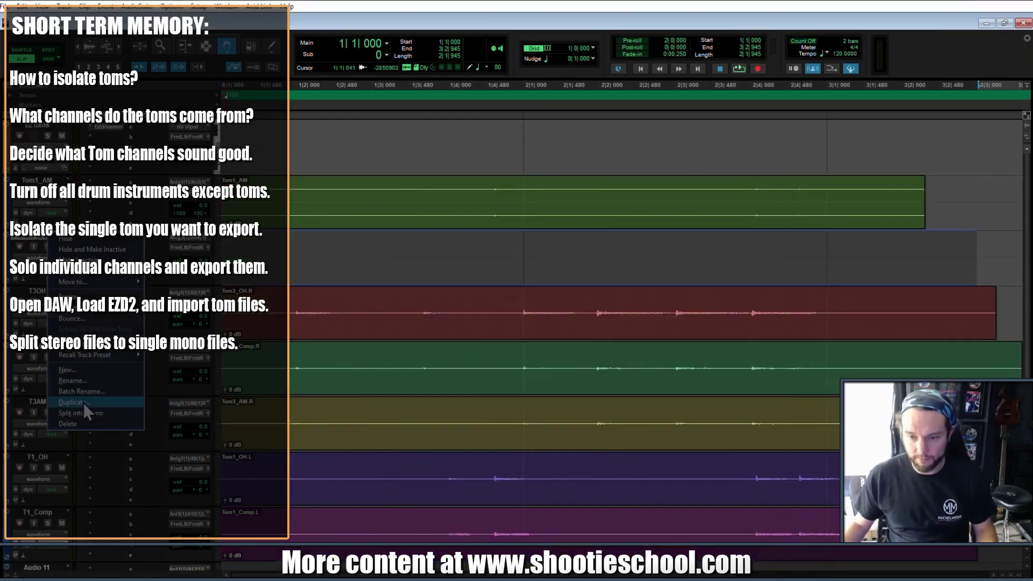
click(84, 403)
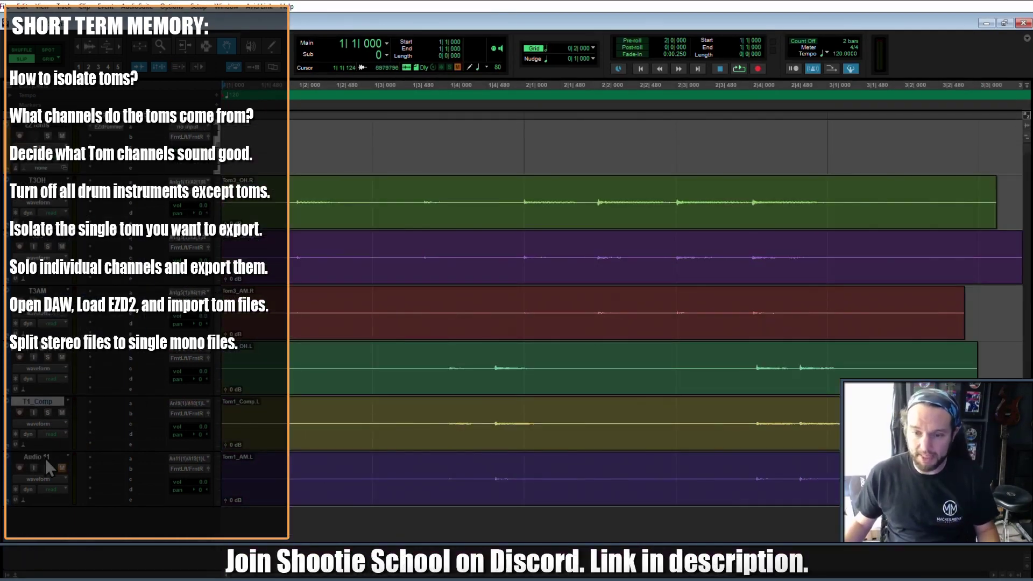
Rename the Audio 11 track as T1_AM
double_click(45, 459)
text(T)
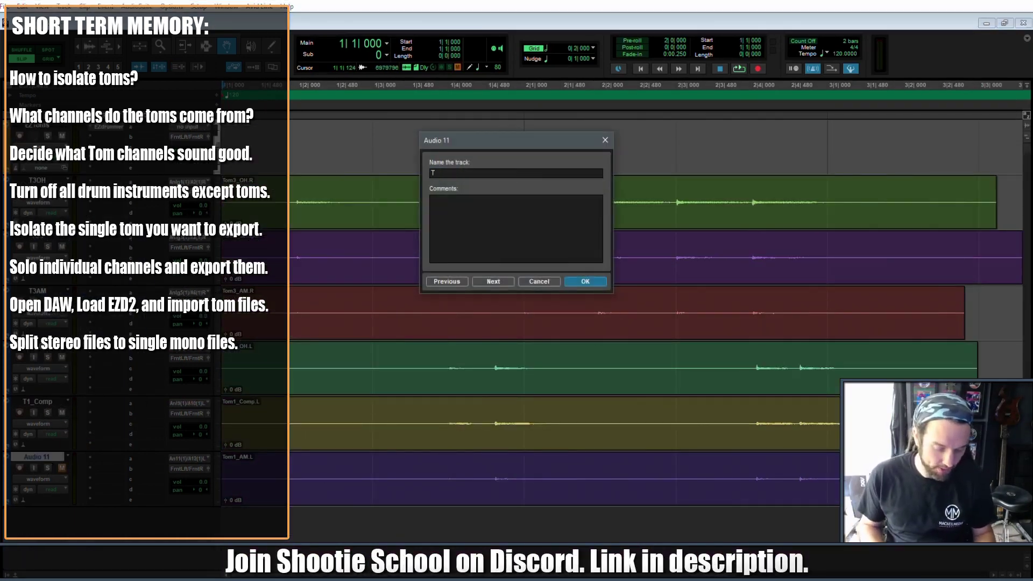
text(1_AM)
key(Return)
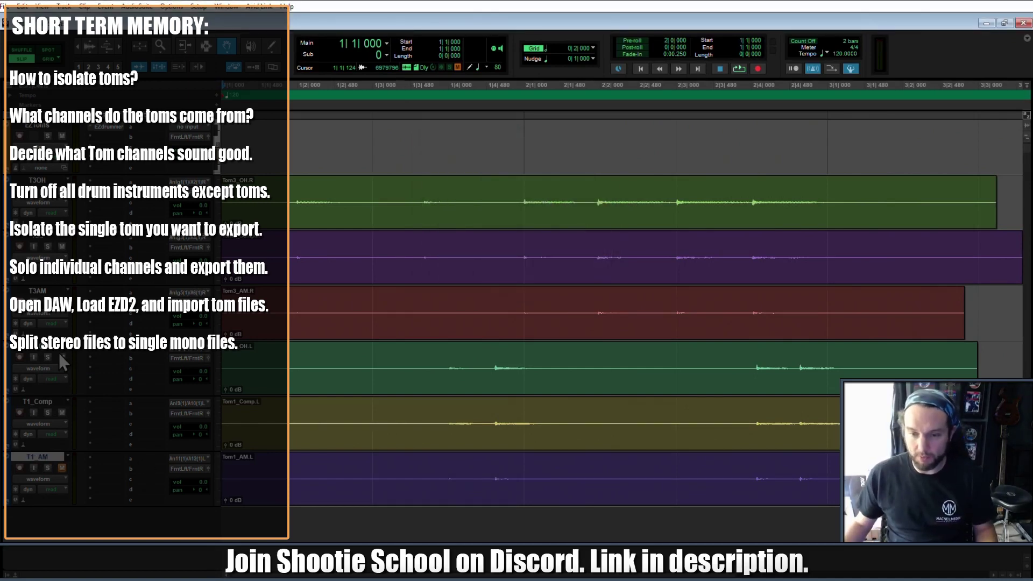
Move the T1_OH, T1_Comp and T1_AM tracks together above the T3OH track, directly below EZToms
click(45, 402)
shift+click(32, 458)
drag(32, 460, 37, 180)
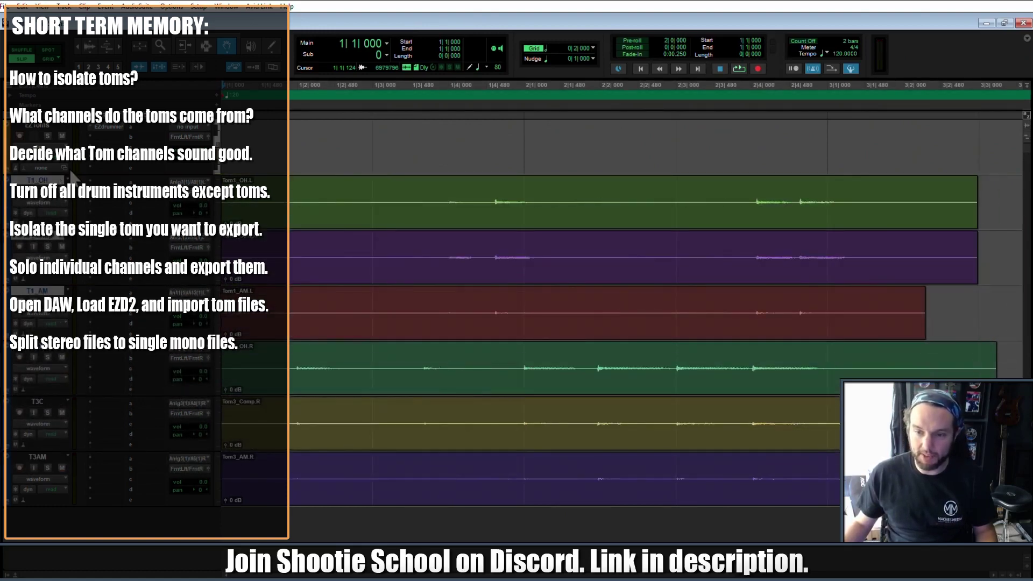
click(44, 349)
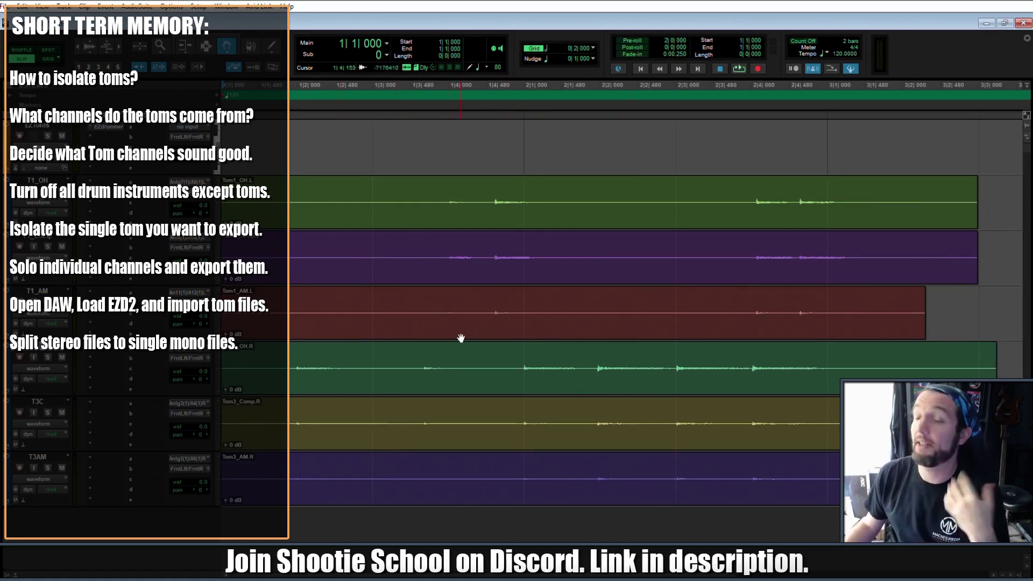
Open the EZdrummer plugin on the EZToms track, show its drum kit view and bring the whole kit into sight
click(118, 129)
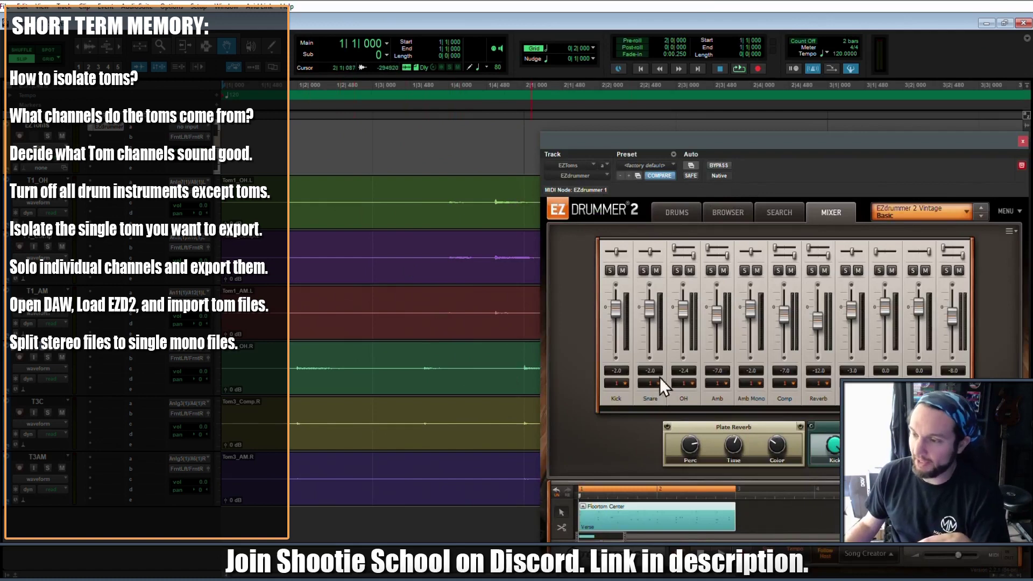
click(676, 215)
drag(805, 138, 651, 45)
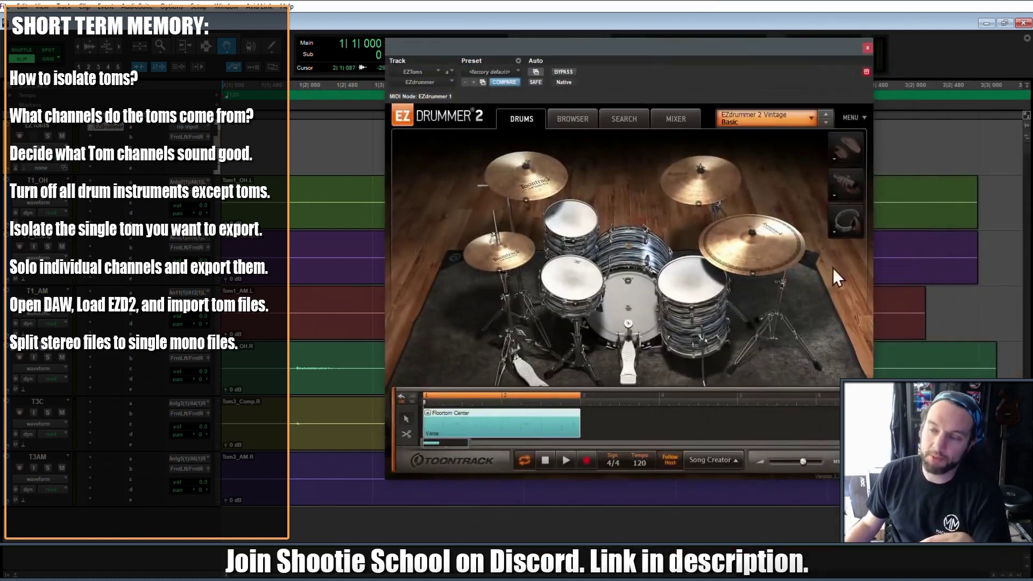
Set both the racktom and the floortom to None in the EZdrummer 2 Vintage kit
click(569, 211)
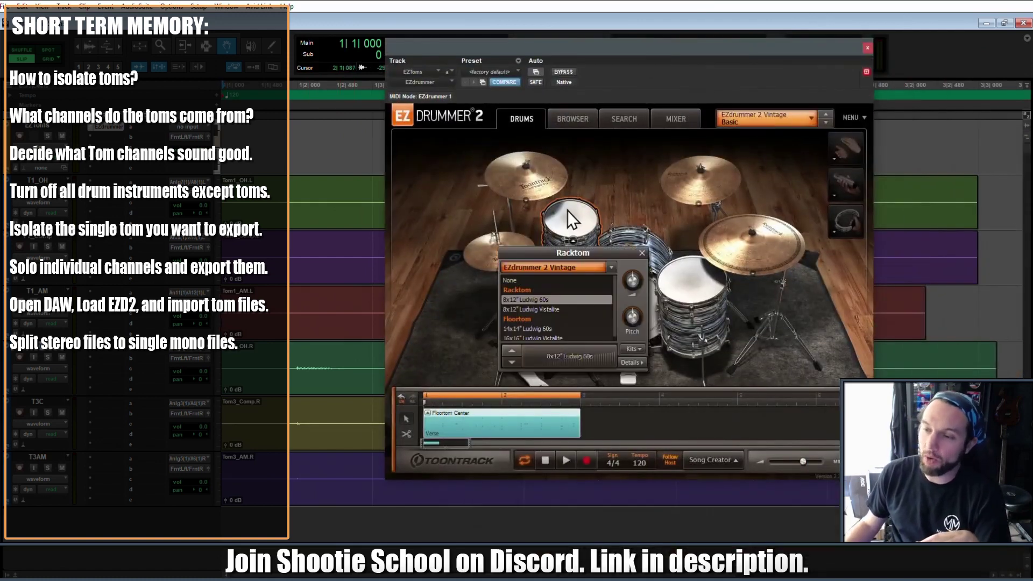
click(532, 280)
click(700, 280)
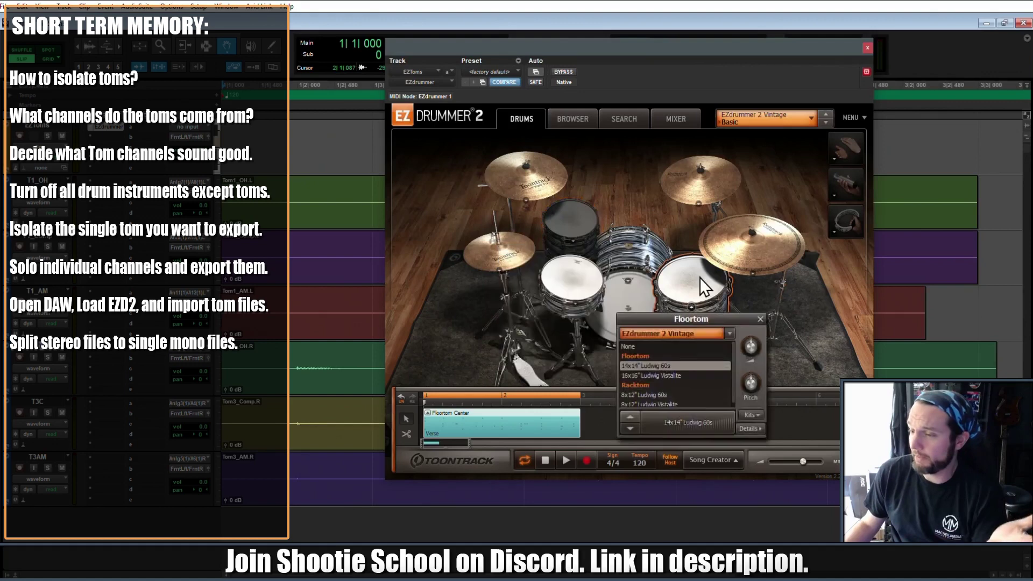
click(665, 346)
click(599, 185)
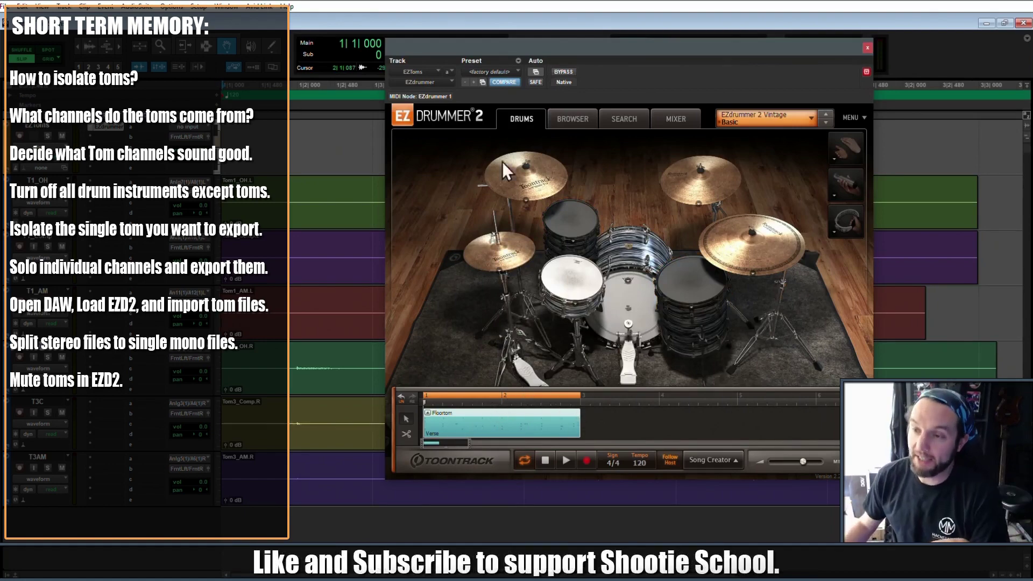
Play the tom groove in EZdrummer to check the kit with both toms removed
drag(458, 52, 861, 392)
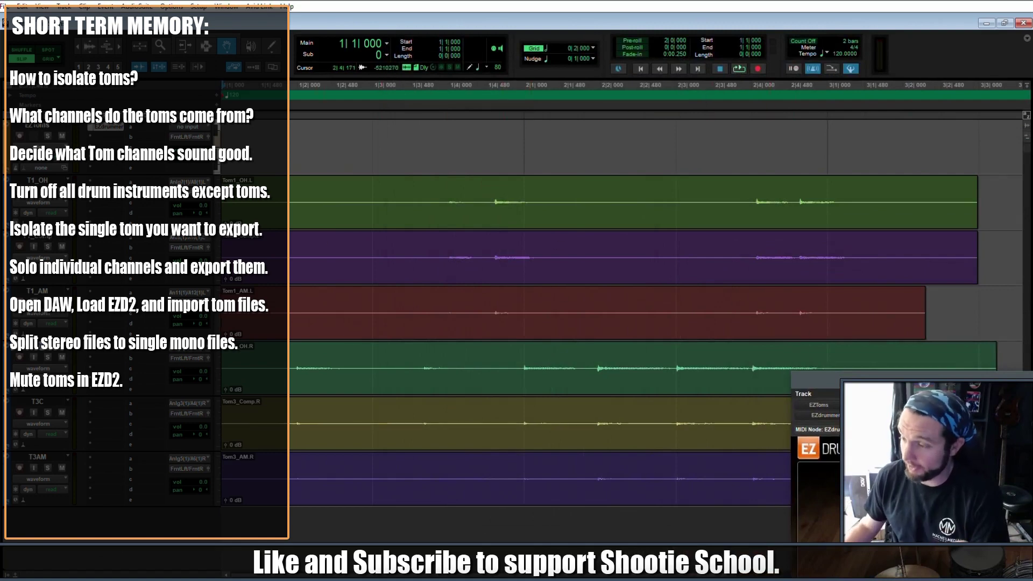
drag(952, 377, 404, 60)
click(430, 468)
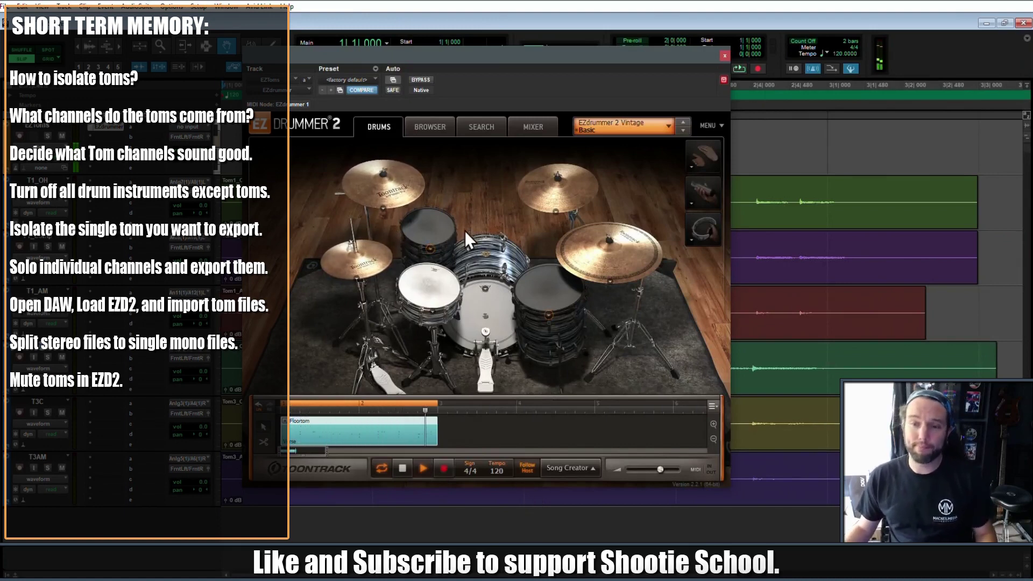
click(725, 55)
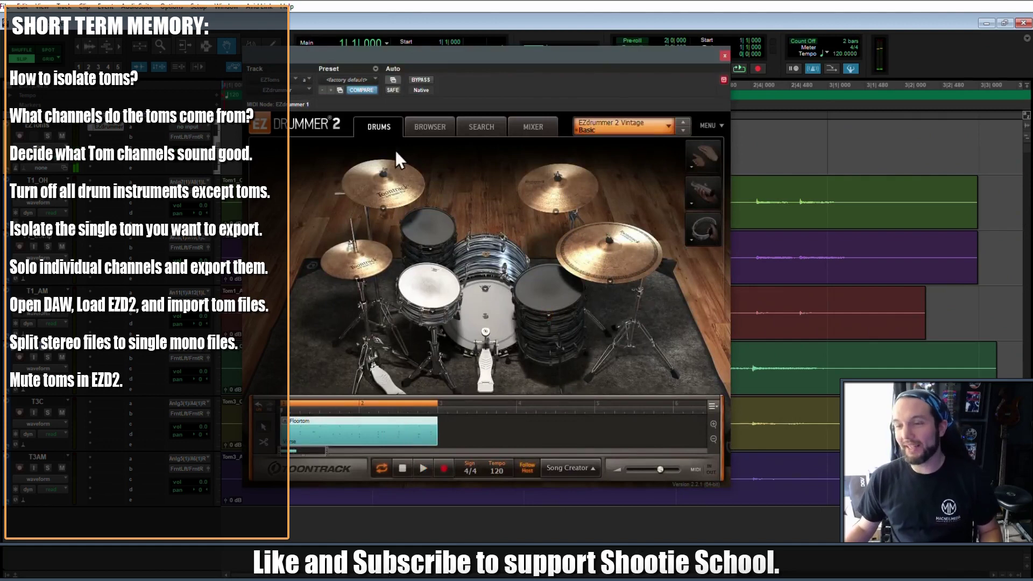
Reposition the EZdrummer window lower on the screen to uncover the timeline and the T1 tracks
drag(412, 63, 524, 53)
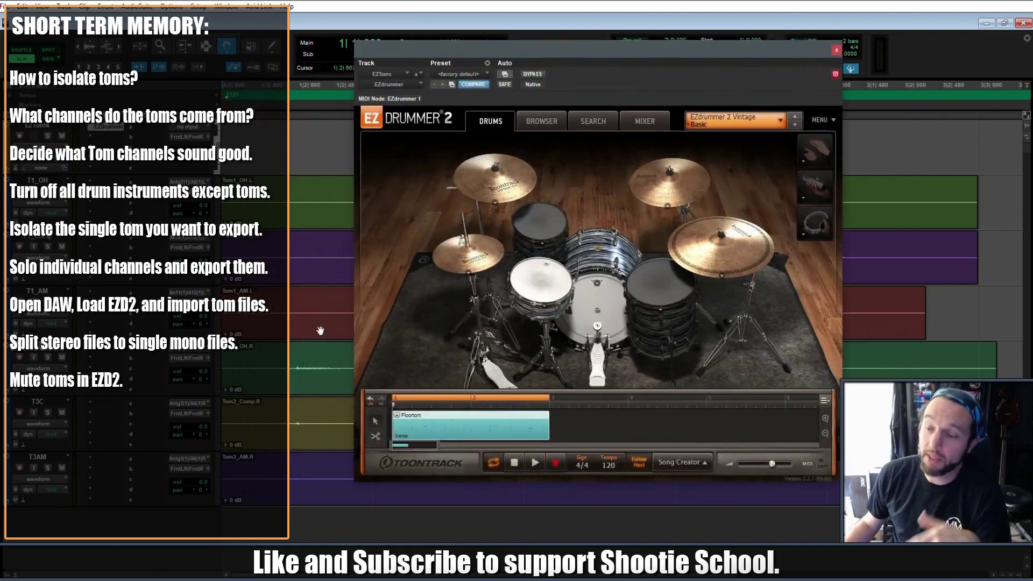
drag(434, 49, 438, 301)
click(385, 42)
click(411, 45)
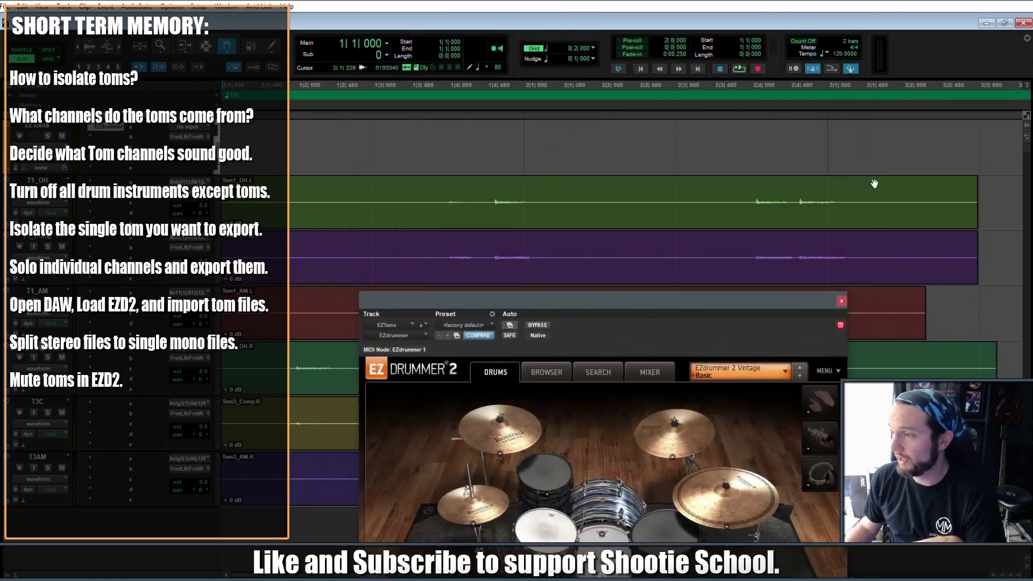
Switch to Grid mode and loop playback of the tom tracks from bar 1 to bar 3
click(977, 89)
drag(977, 89, 187, 78)
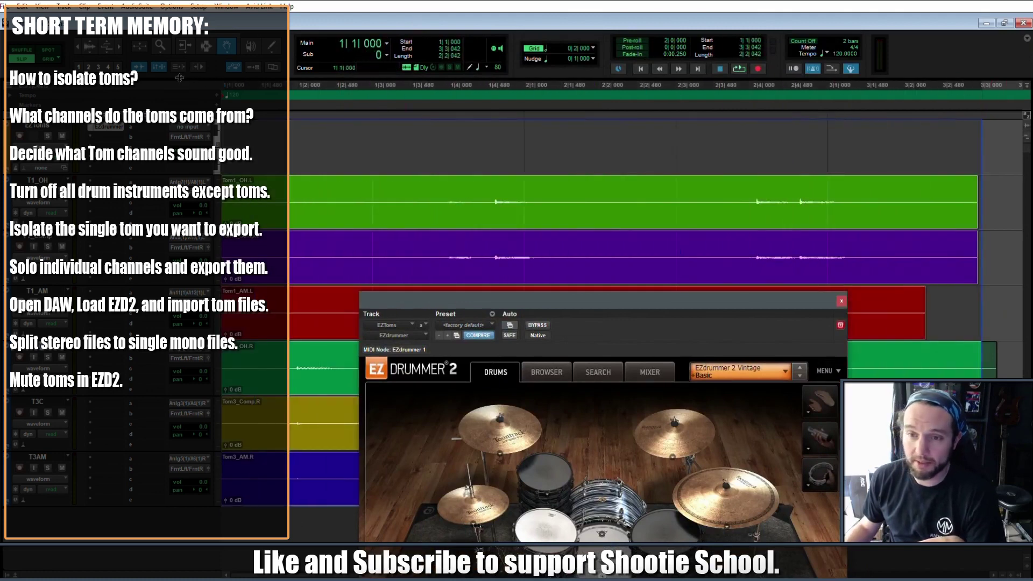
click(48, 58)
click(334, 105)
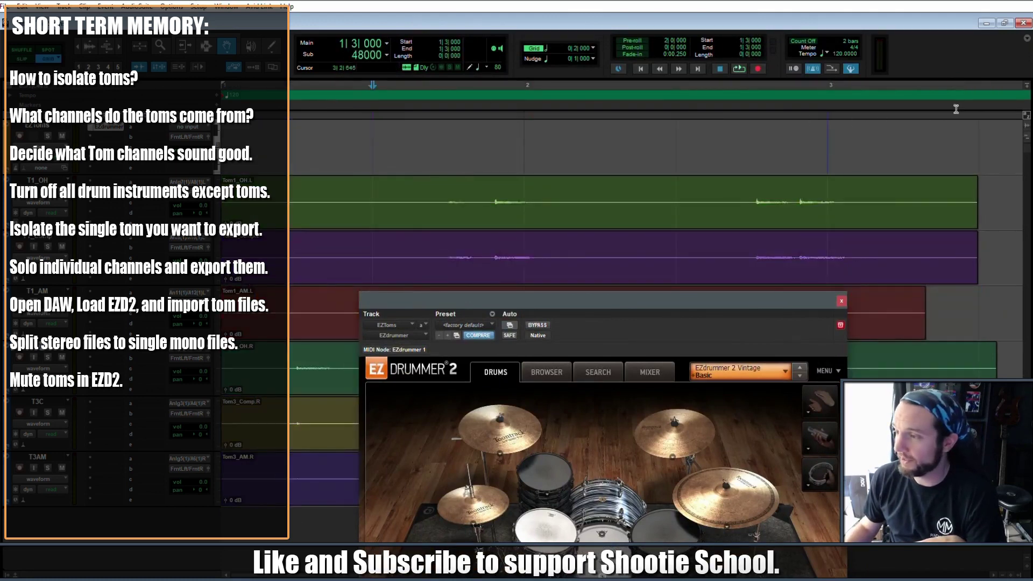
drag(980, 82, 119, 114)
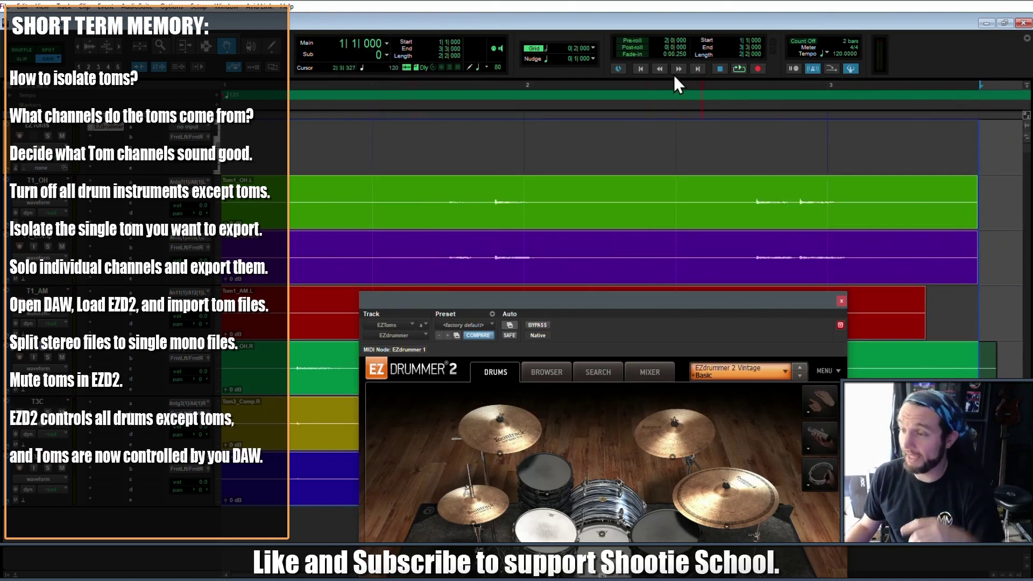
key(space)
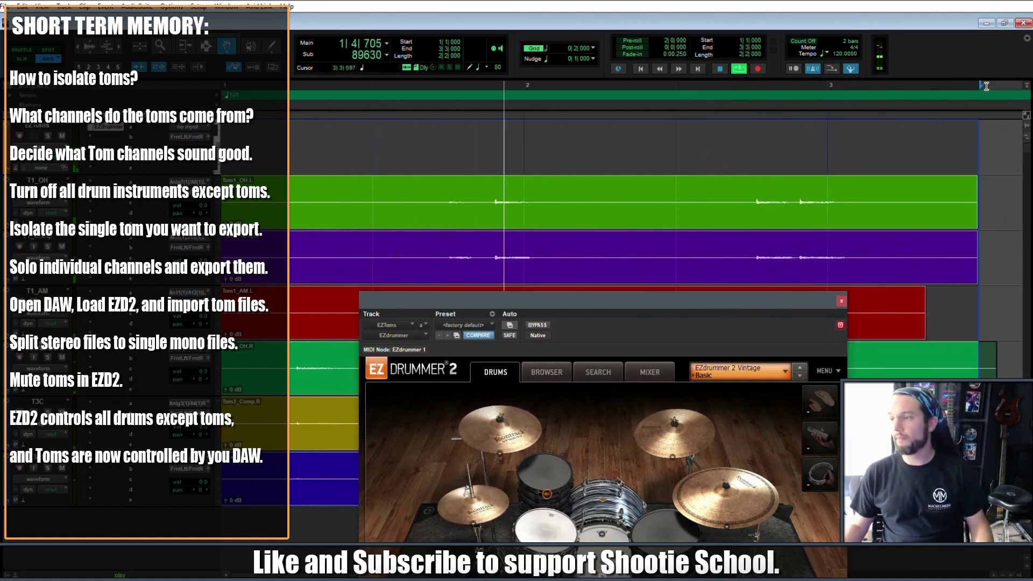
drag(981, 88, 828, 88)
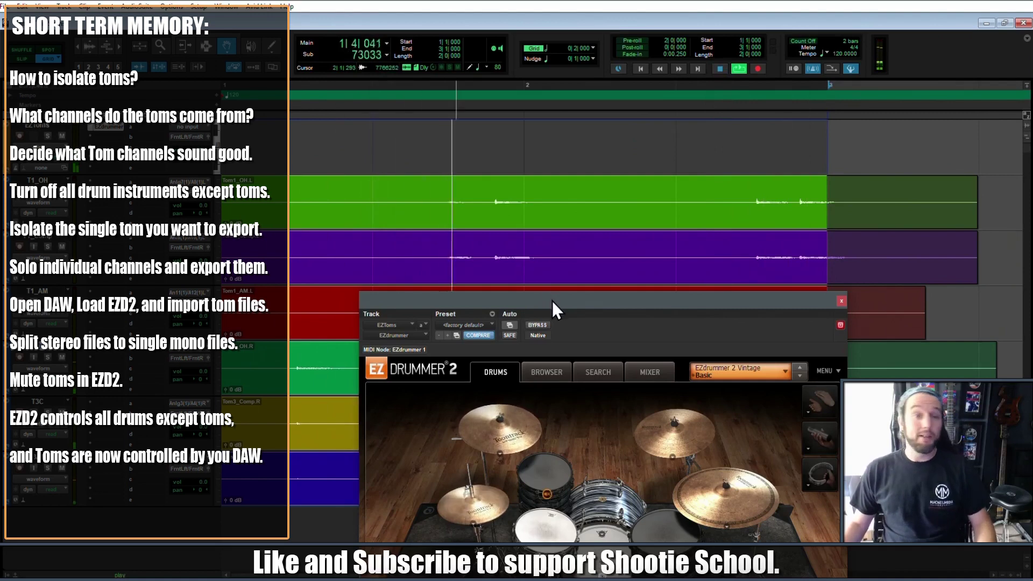
Reposition the EZdrummer window to show the whole kit and play the groove with the comp and ambient tom tracks muted
drag(552, 301, 658, 167)
key(space)
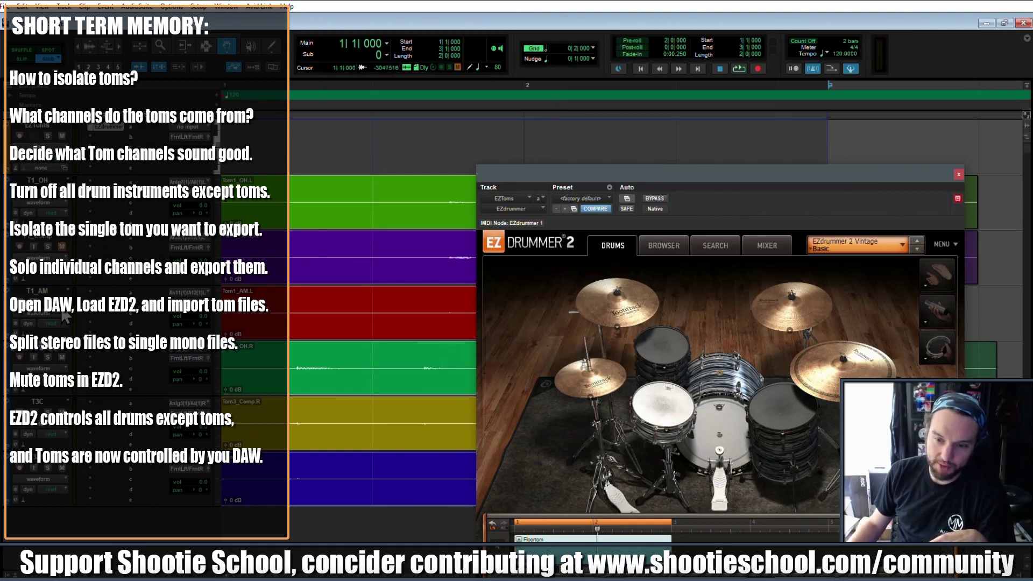
key(space)
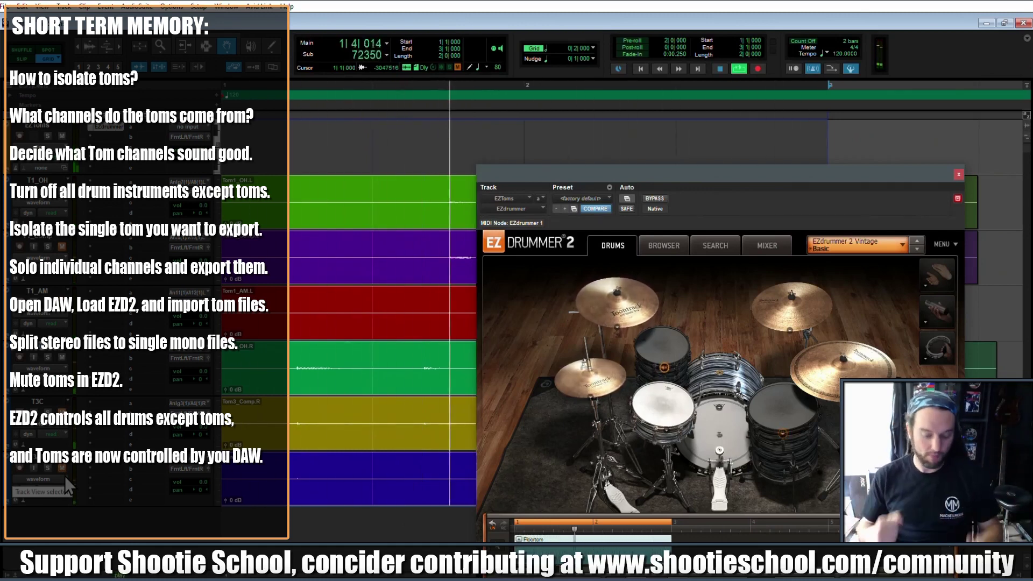
key(space)
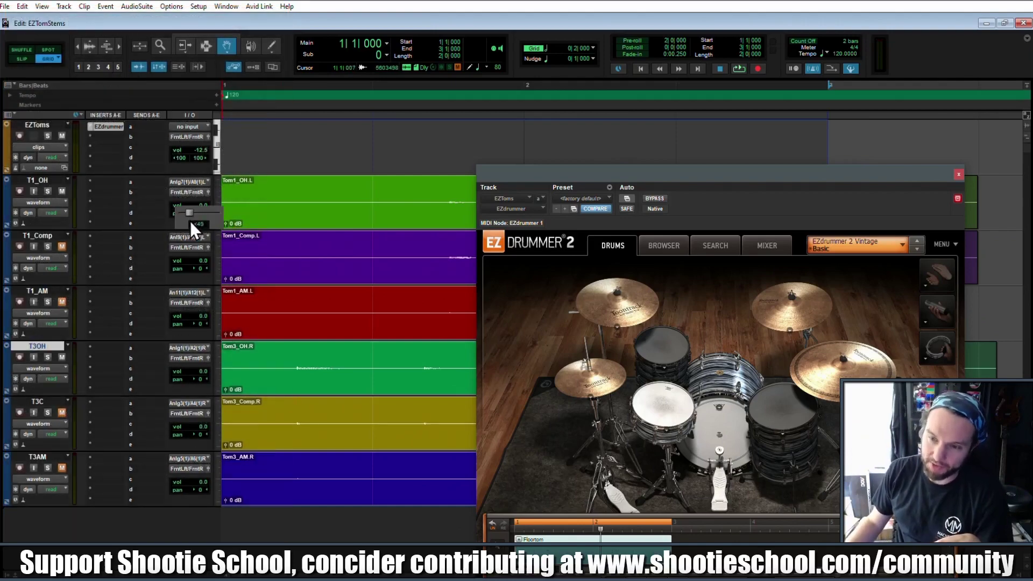
Pan T1_OH to 57 left and T3OH to 59 right, and unmute the T1_AM and T3AM tracks
drag(188, 225, 188, 225)
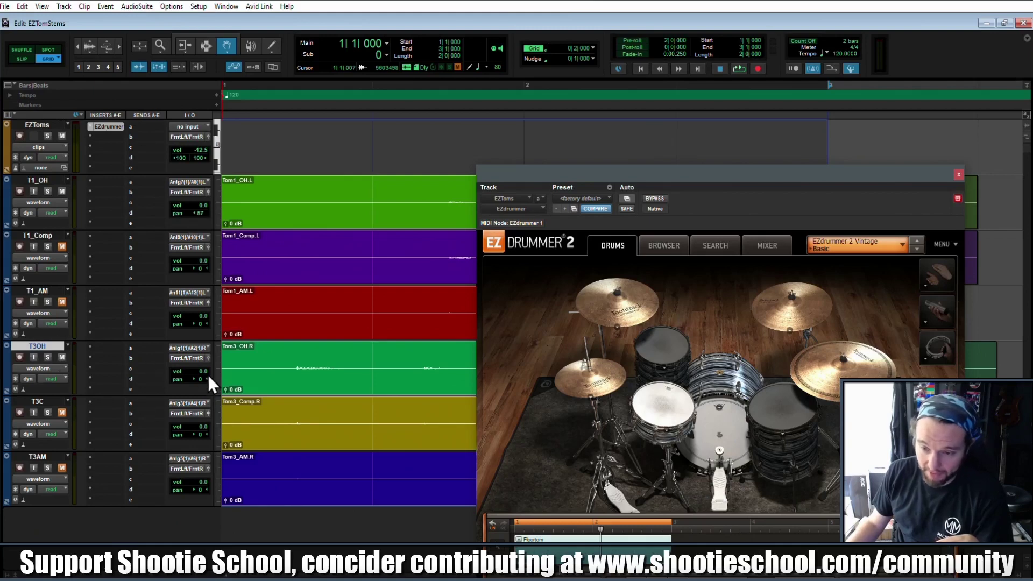
drag(196, 380, 211, 379)
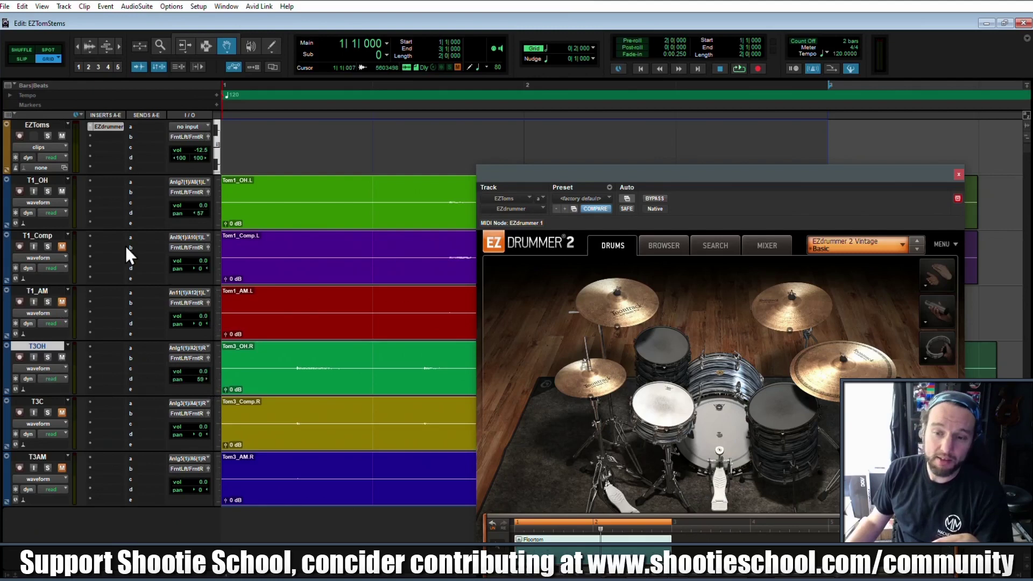
click(49, 290)
click(51, 458)
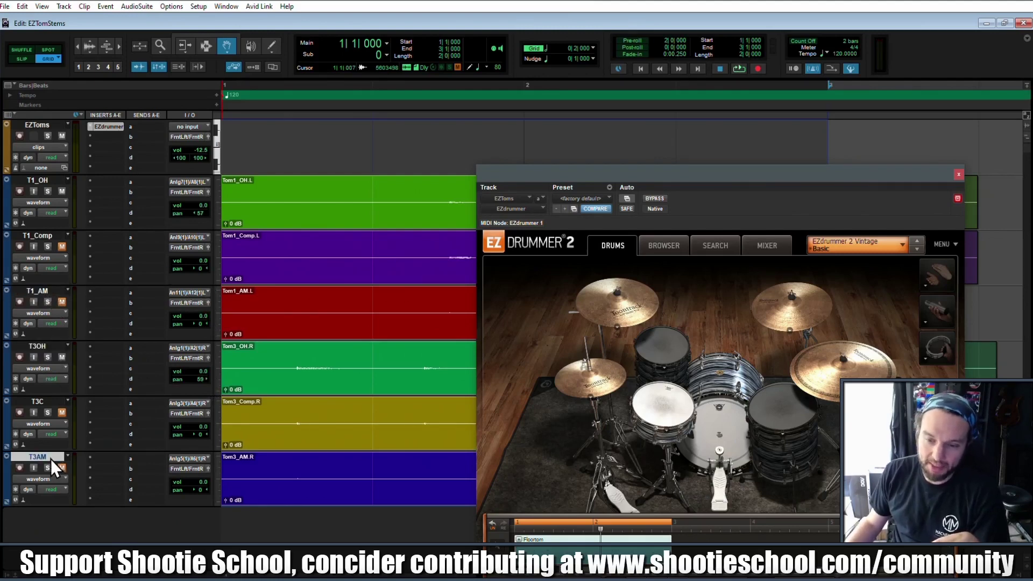
click(62, 302)
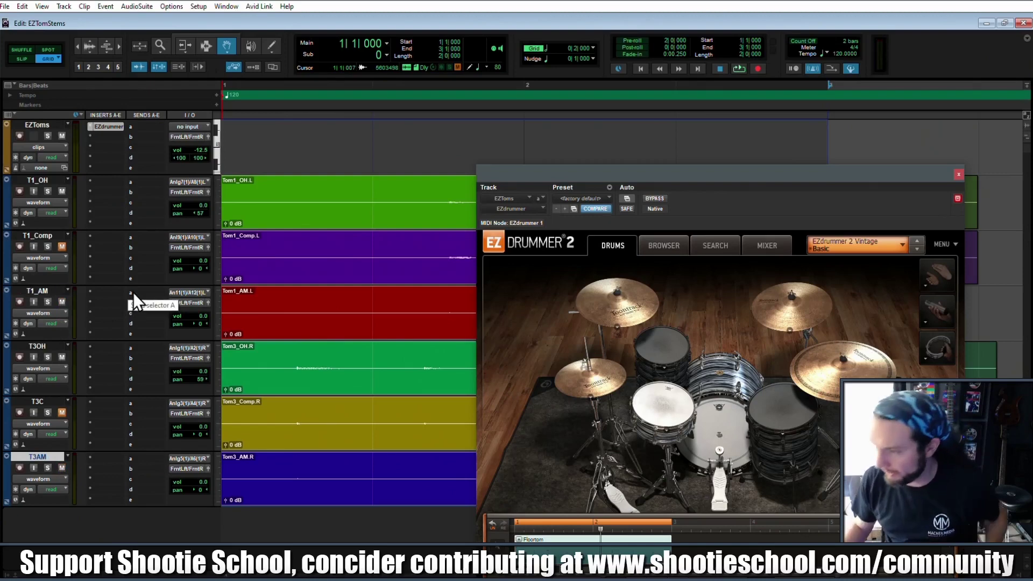
Check the Amb Mono channel in the EZdrummer mixer and close the plugin window
click(768, 245)
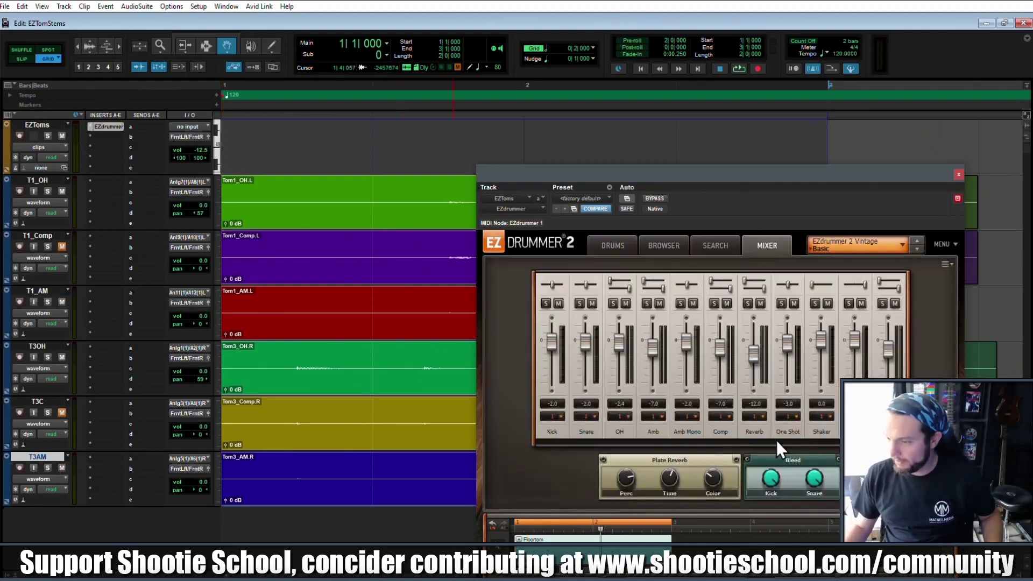
click(688, 432)
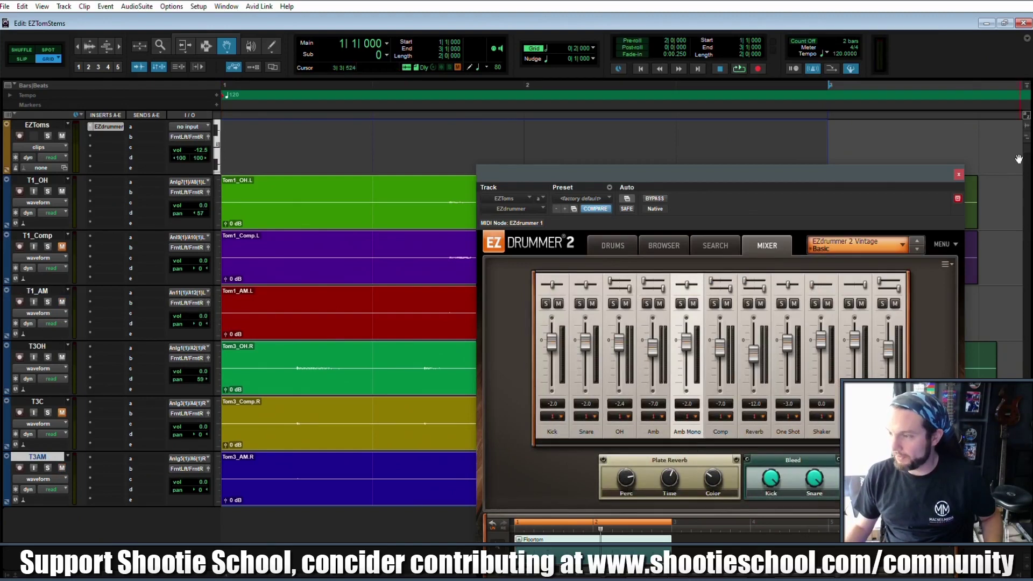
click(959, 175)
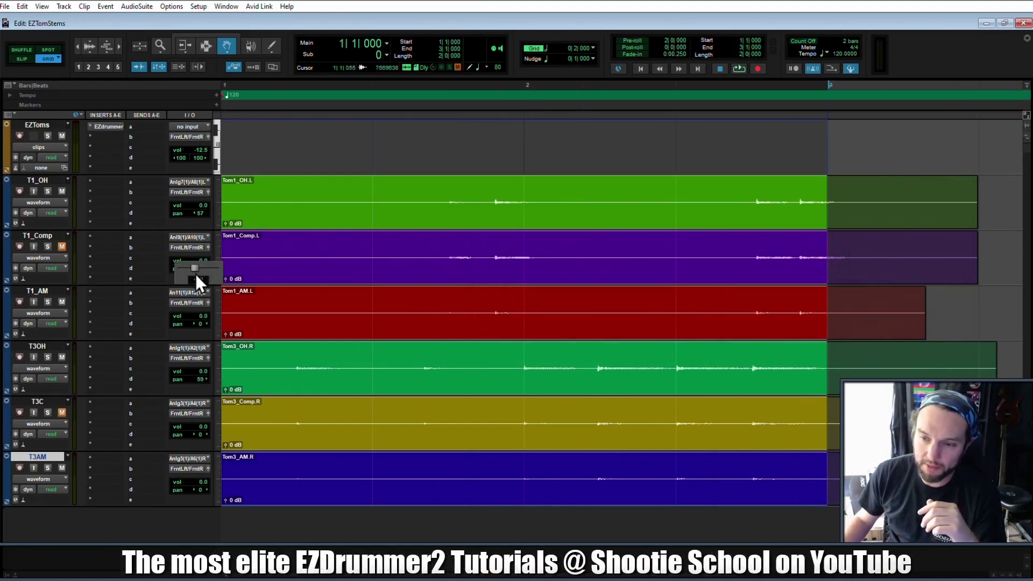
Pan T1_Comp to 68 left and T3C to 49 right, and unmute both tracks
drag(188, 294, 189, 293)
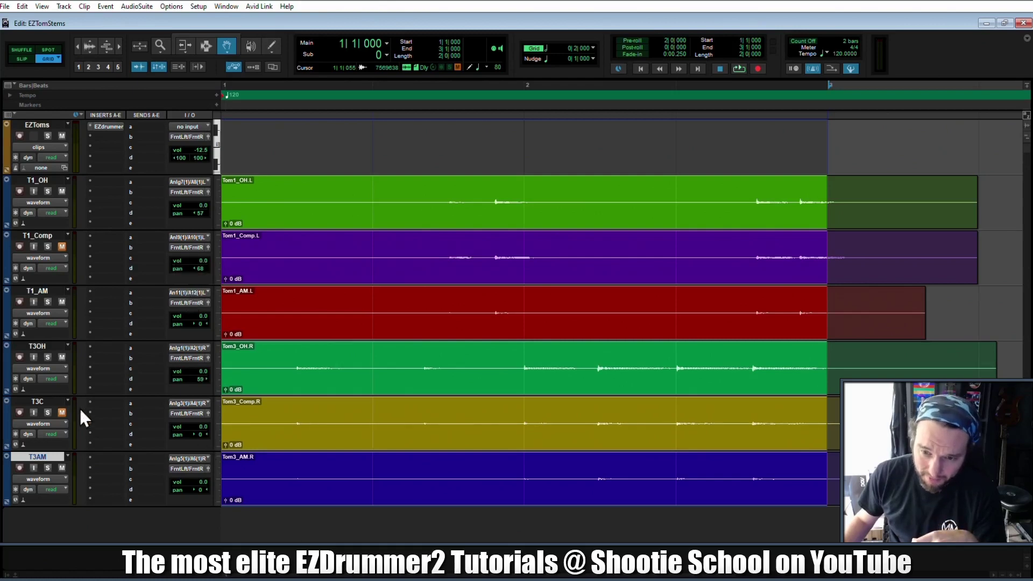
click(61, 246)
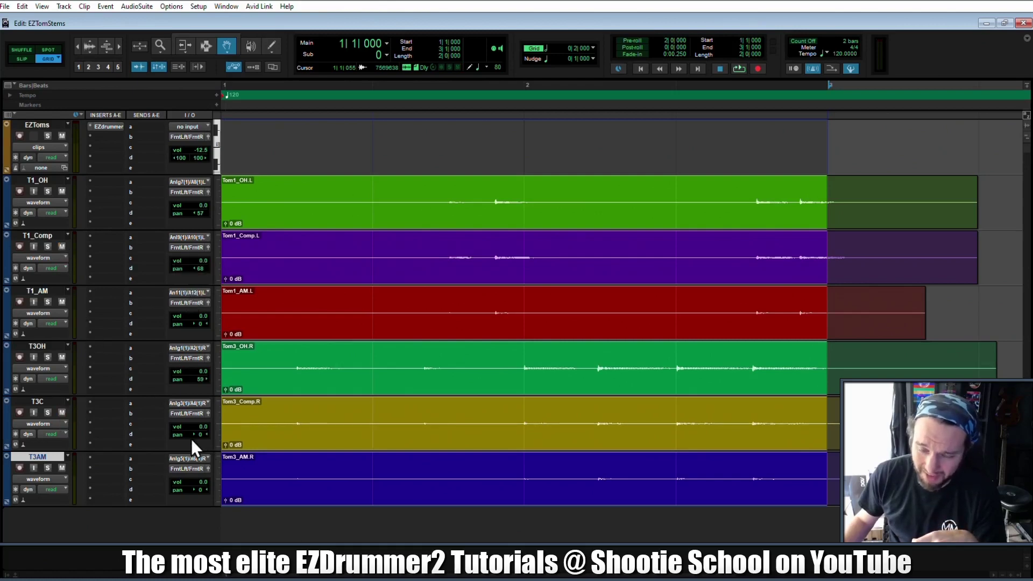
drag(211, 435, 209, 434)
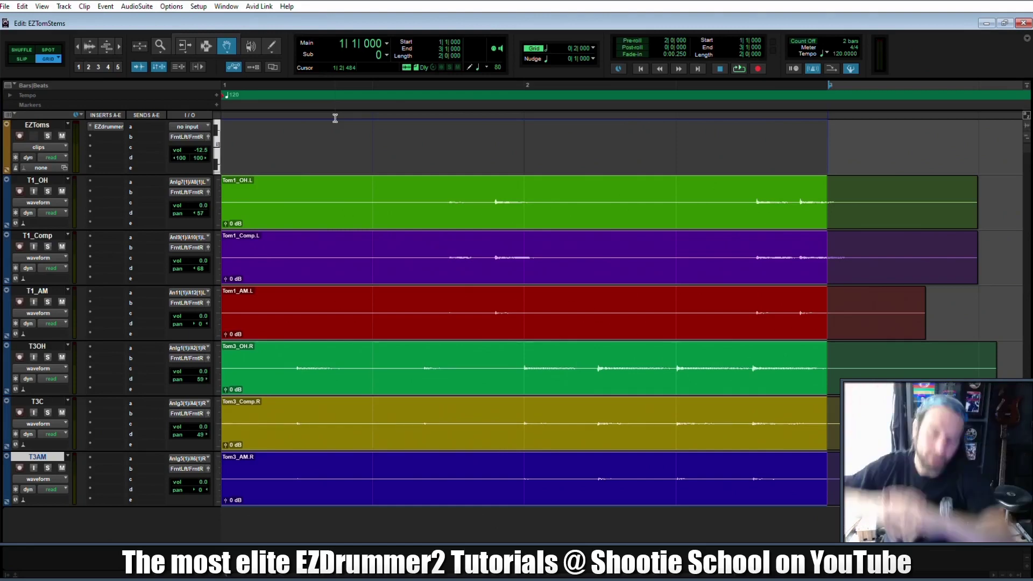
Play the groove from bar 1 to hear EZdrummer together with all the panned tom tracks
key(space)
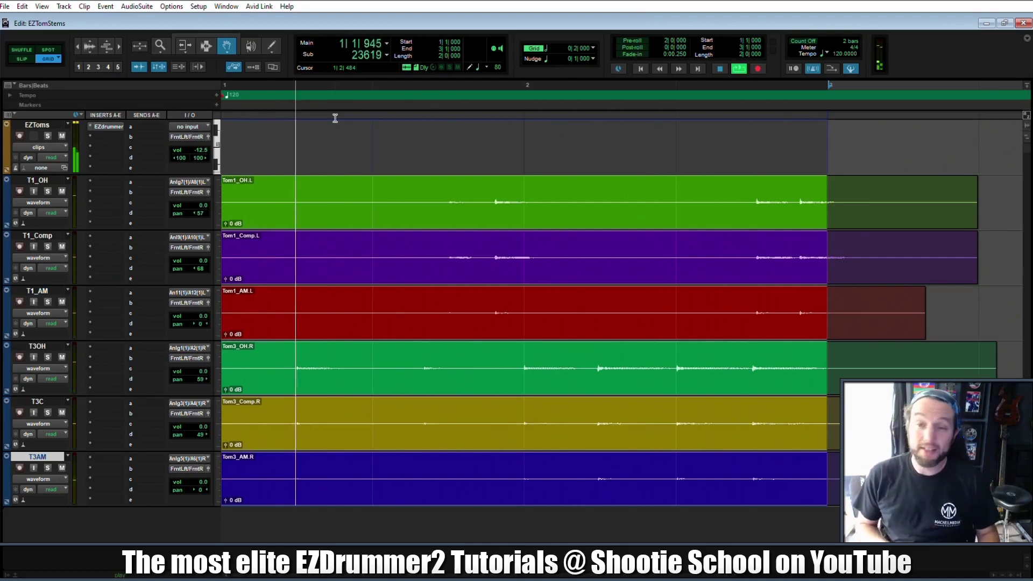
key(space)
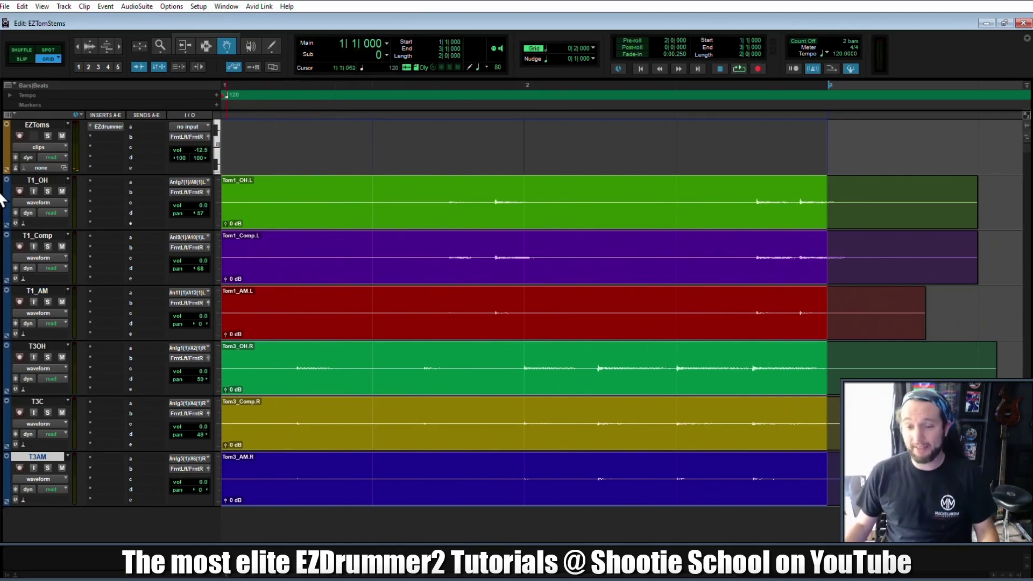
key(space)
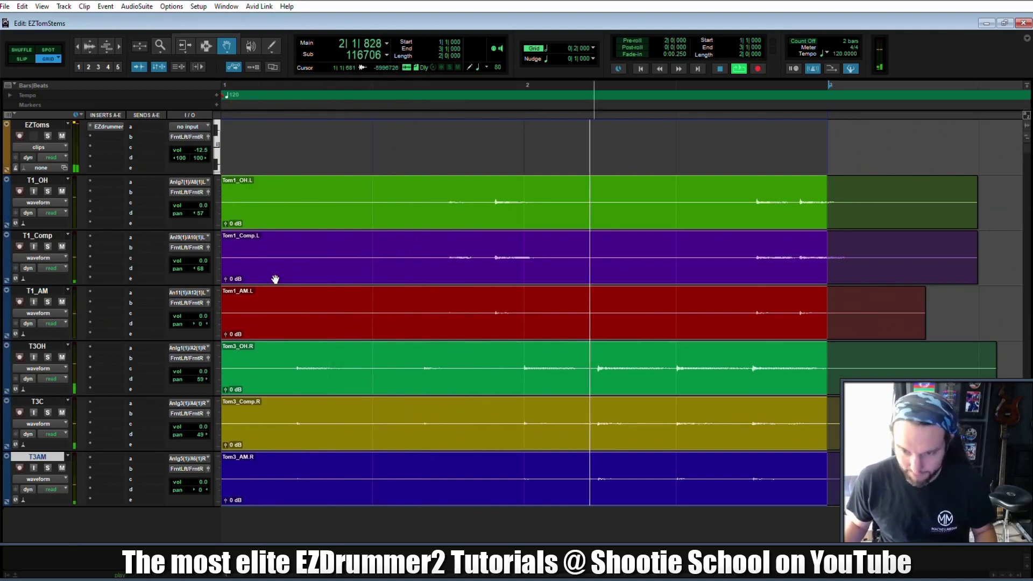
key(space)
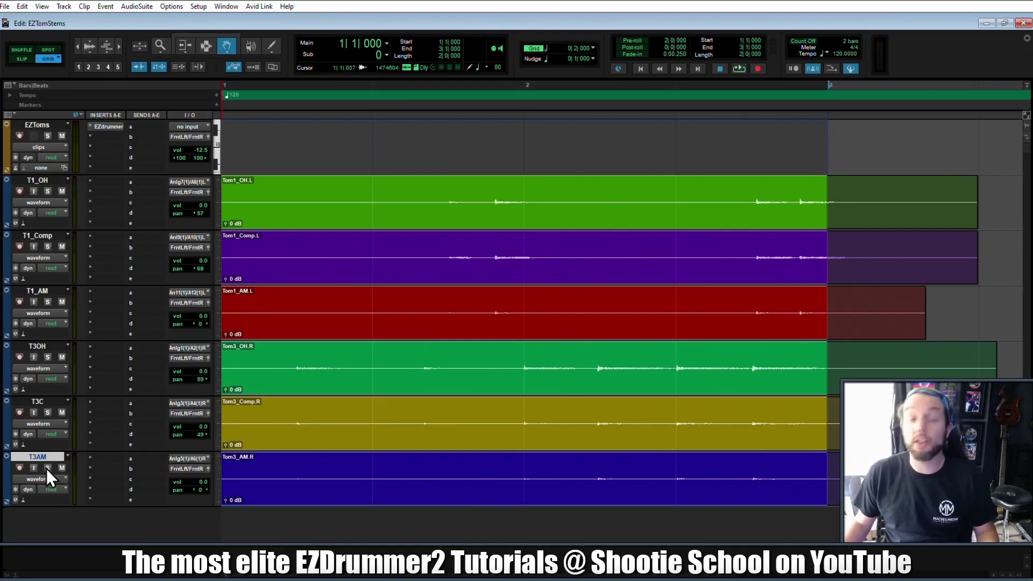
Solo the T3OH track and play the groove to hear the floor tom overhead
click(48, 357)
key(space)
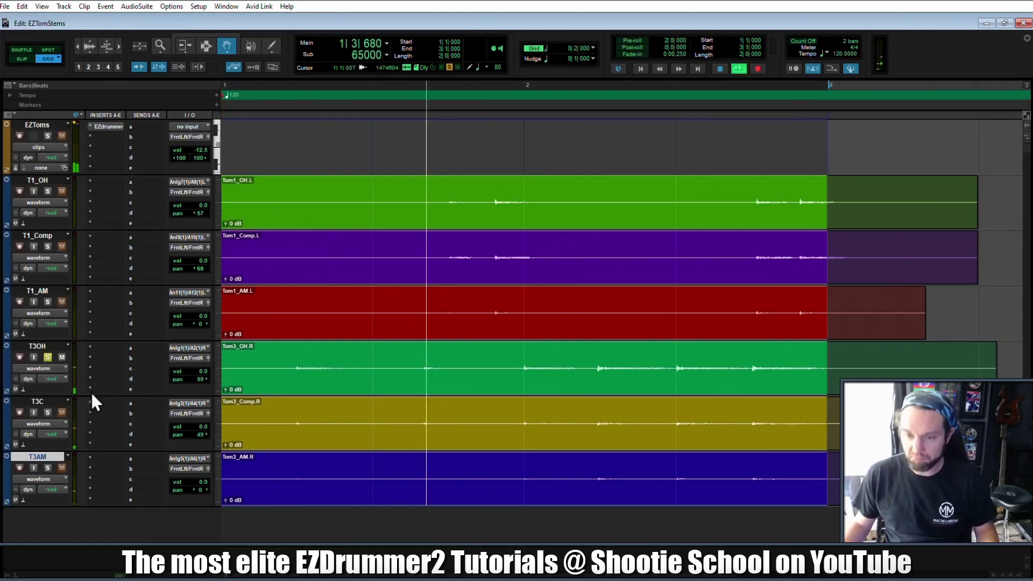
key(space)
Insert the FabFilter Pro-Q 3 (mono) equalizer on the T3OH track
click(92, 360)
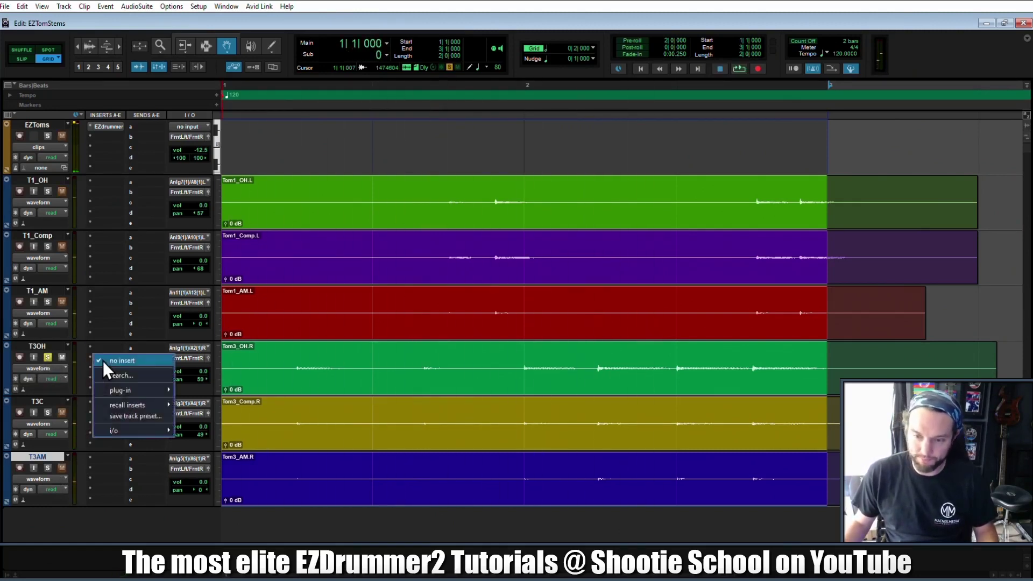
mouse_move(121, 391)
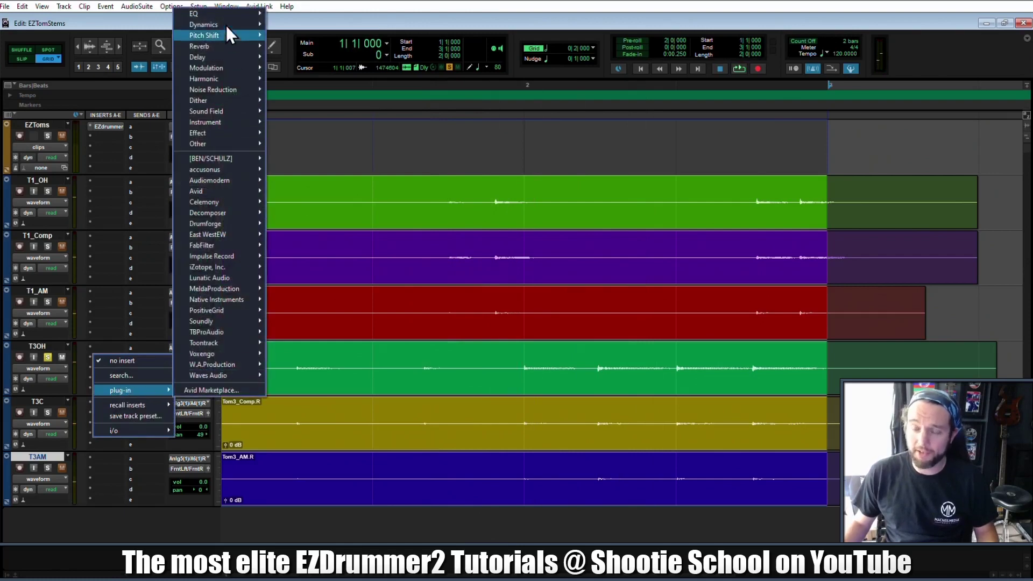
mouse_move(225, 14)
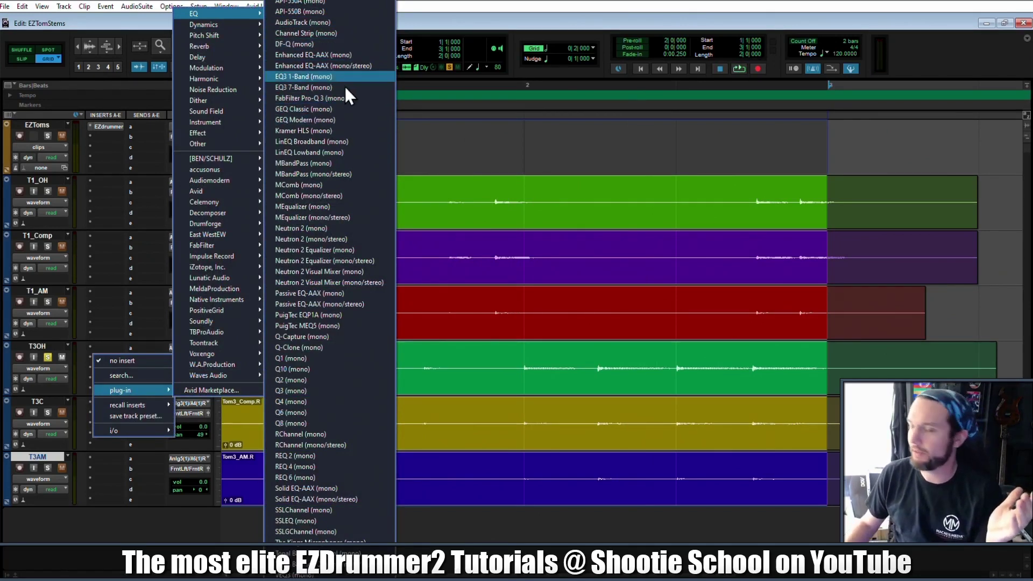
click(317, 98)
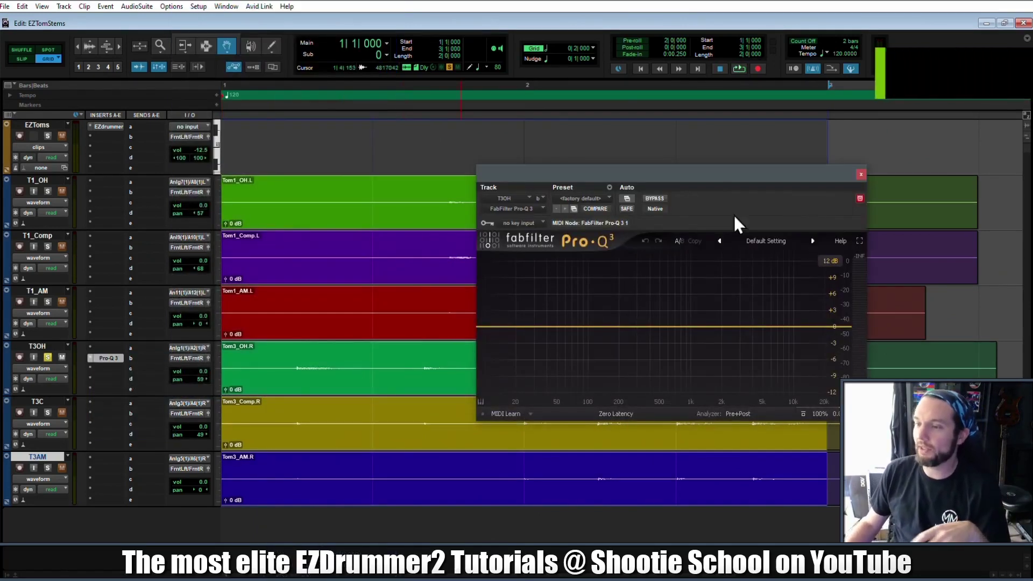
Loop playback from bar 2 to bar 3 and place the Pro-Q 3 window over the tracks with its spectrum in sight
drag(693, 175, 684, 457)
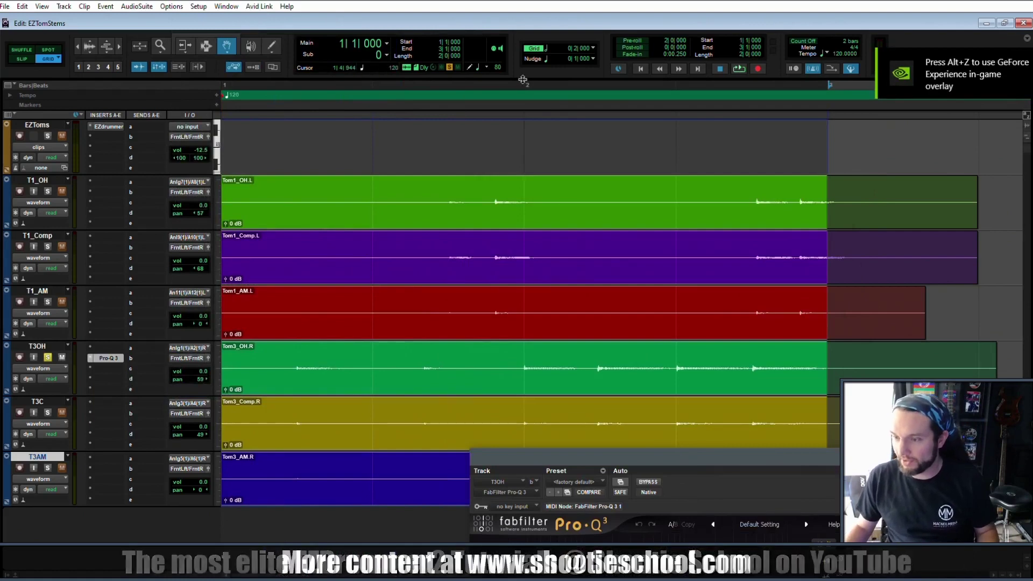
drag(526, 95, 762, 103)
key(space)
drag(660, 456, 499, 111)
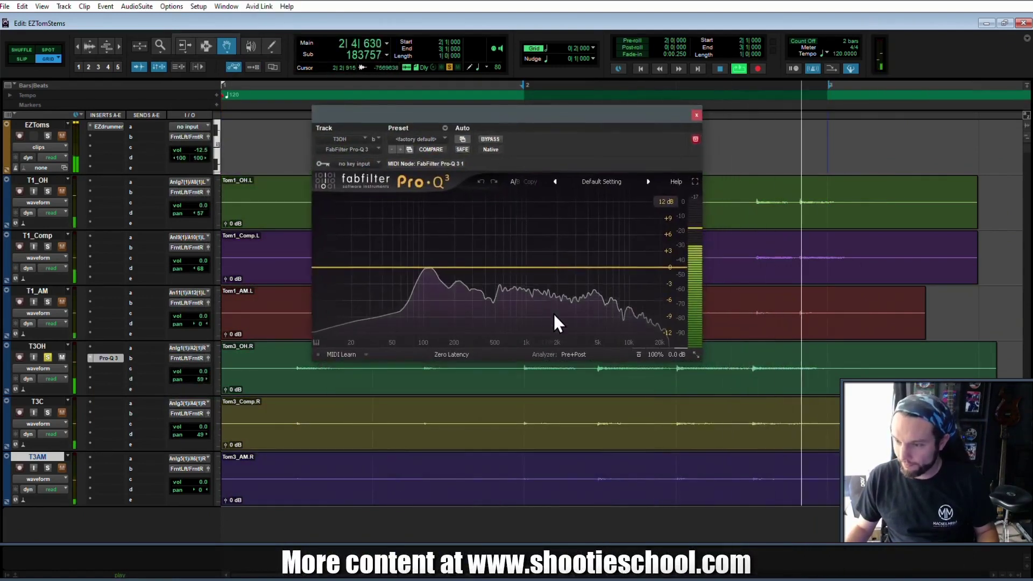
Cut about 4.5 dB near 110 Hz with Q about 3.87 and 2.5 dB at about 3757 Hz with Q 1.783 in Pro-Q 3
drag(434, 266, 426, 287)
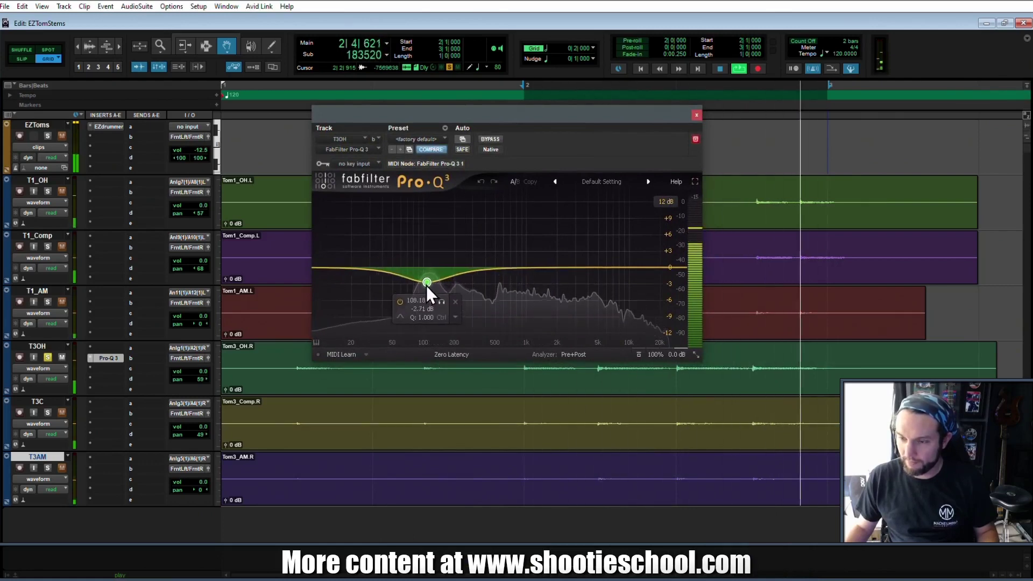
scroll(428, 288, down, 4)
scroll(428, 283, up, 6)
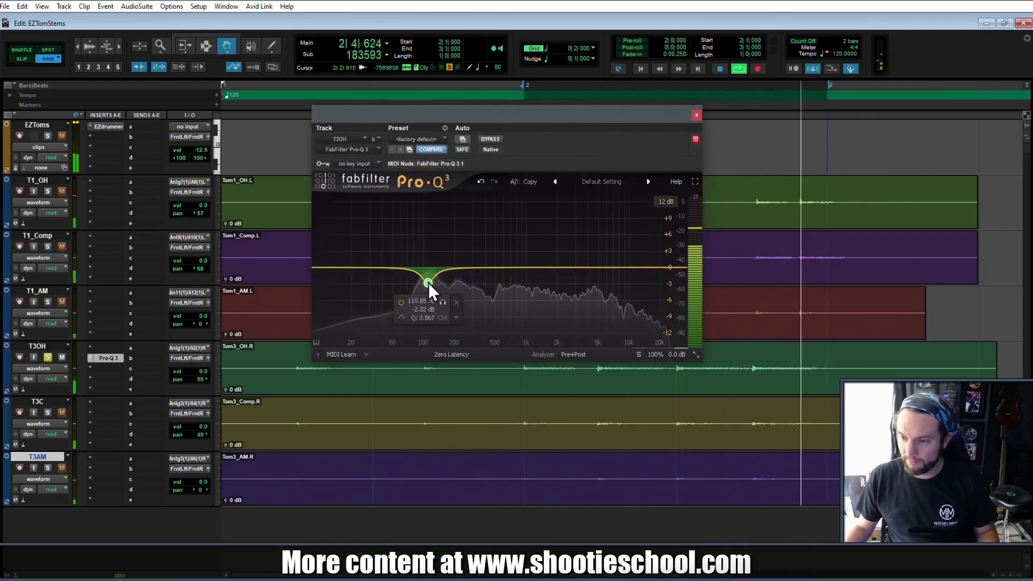
mouse_move(428, 282)
mouse_down()
mouse_move(428, 322)
mouse_move(430, 269)
mouse_move(429, 292)
mouse_up()
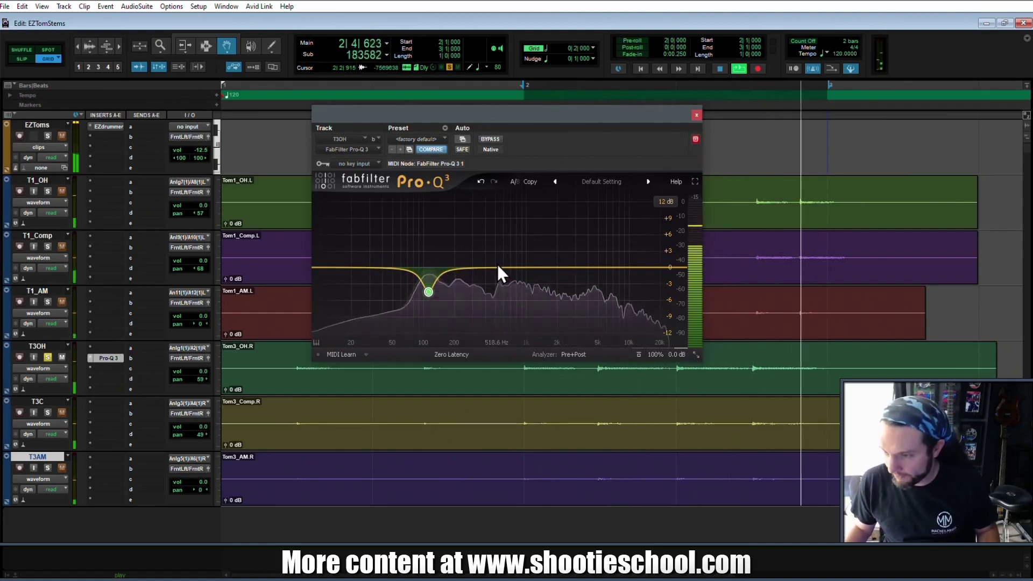
drag(499, 267, 585, 284)
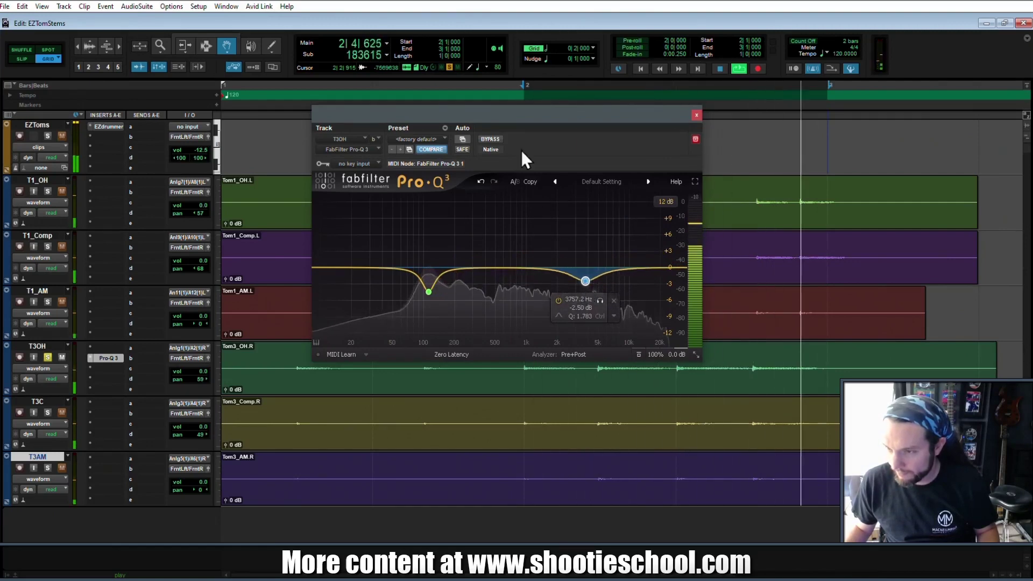
Compare the T3OH sound with Pro-Q 3 bypassed and active, and stop playback
click(495, 140)
click(487, 139)
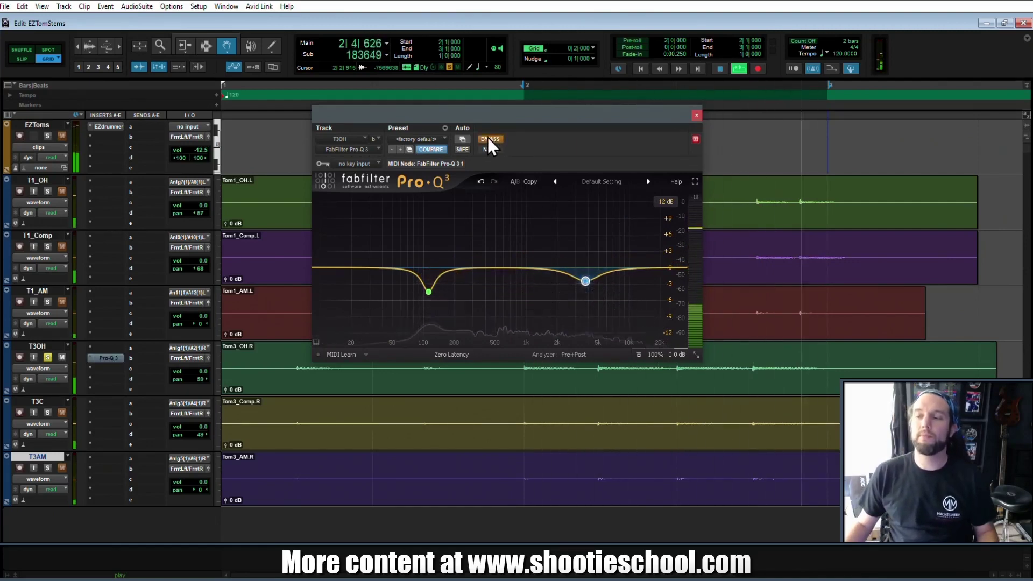
key(space)
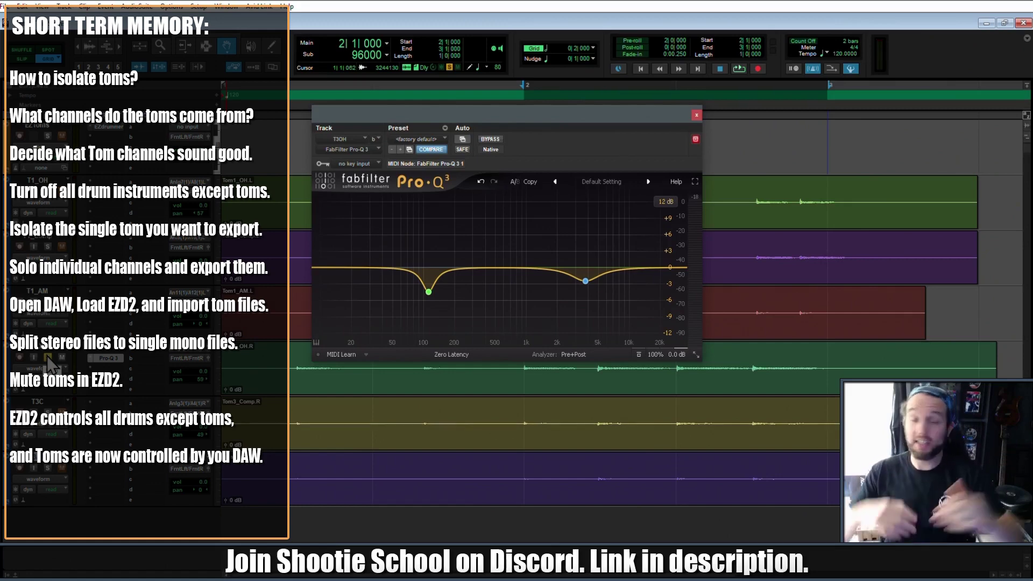
Open EZdrummer from the EZToms track to view its mixer channels and close the plugin window
click(48, 357)
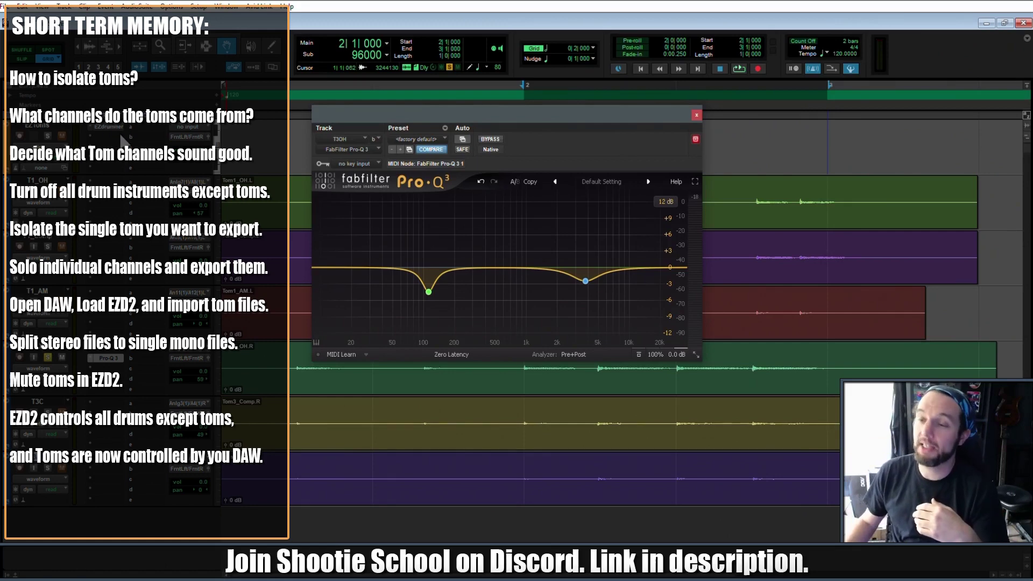
click(115, 129)
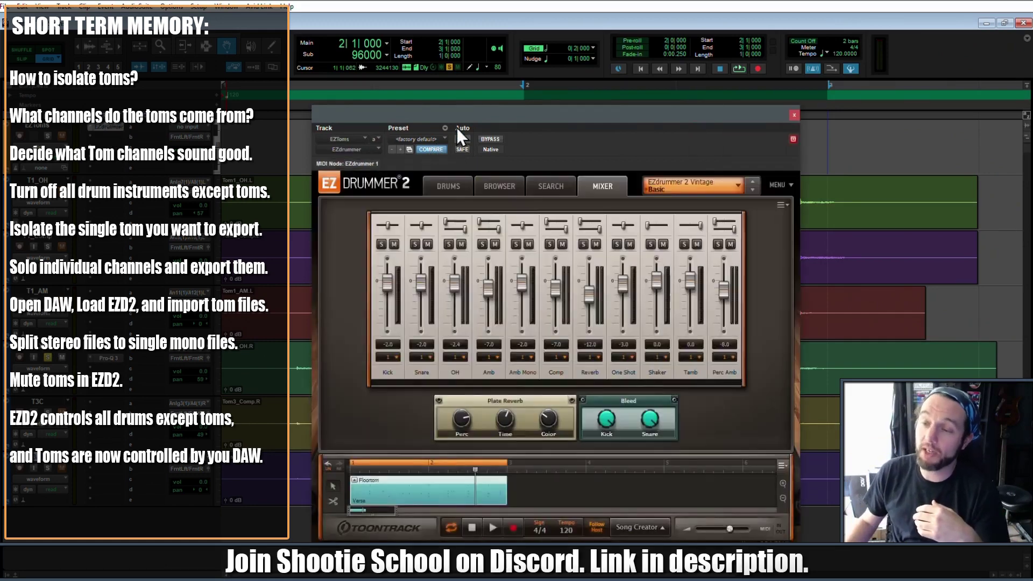
click(794, 115)
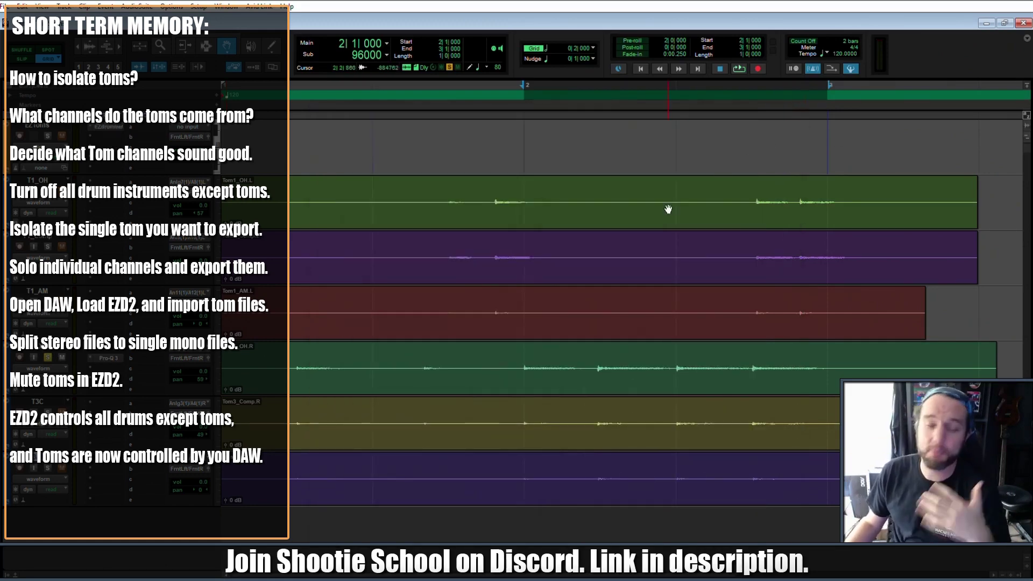